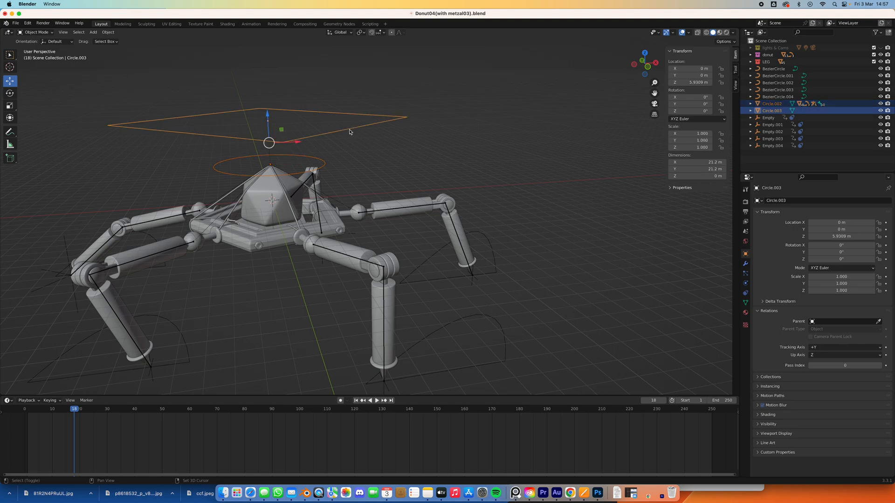
Parent the round body control Circle.002 to the square control Circle.003 as Object, then test-move the square and undo the move.
key(ctrl+p)
click(350, 131)
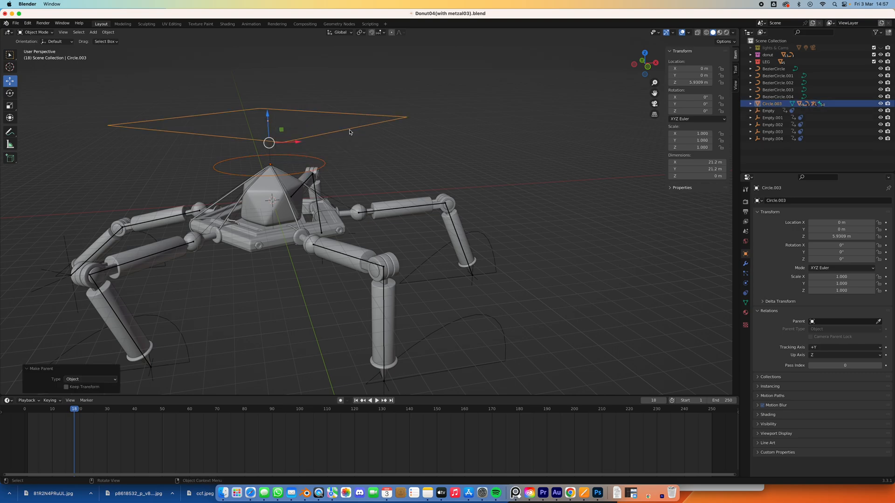
mouse_move(299, 144)
mouse_down()
mouse_move(331, 144)
mouse_move(300, 145)
mouse_up()
key(super+z)
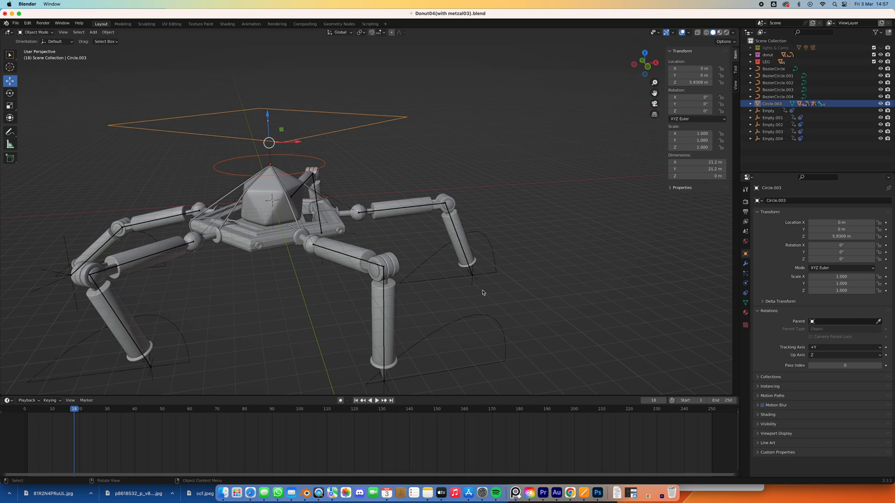
Parent the five foot path curves, BezierCircle through BezierCircle.004, to the square control Circle.003 as Object.
click(472, 277)
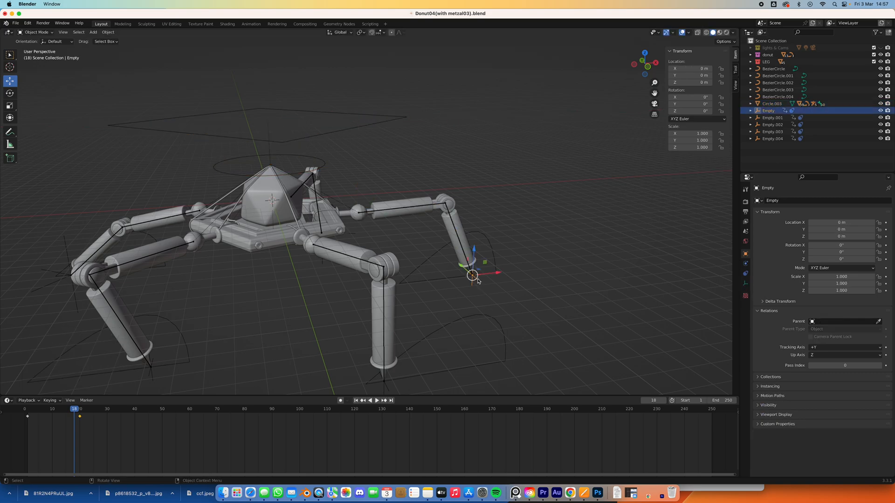
click(491, 249)
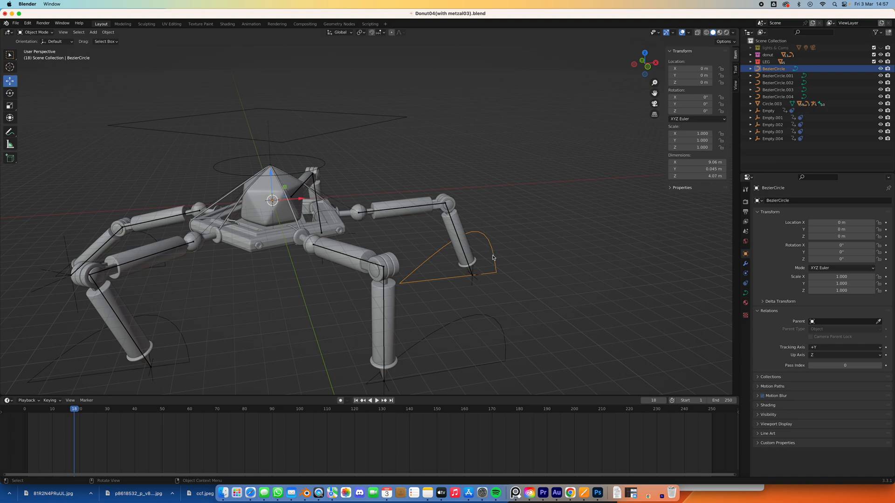
shift+click(487, 324)
shift+click(177, 330)
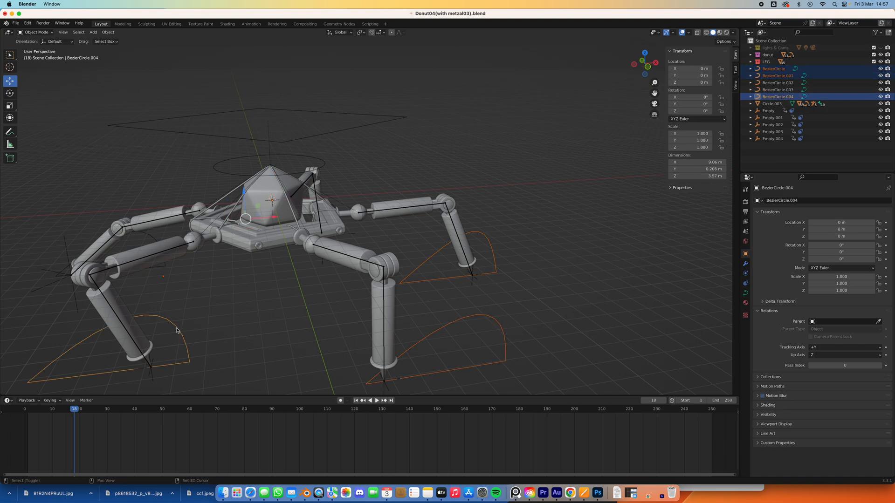
shift+click(153, 242)
middle_drag(153, 242, 236, 263)
shift+click(216, 261)
middle_drag(362, 247, 362, 164)
shift+click(359, 136)
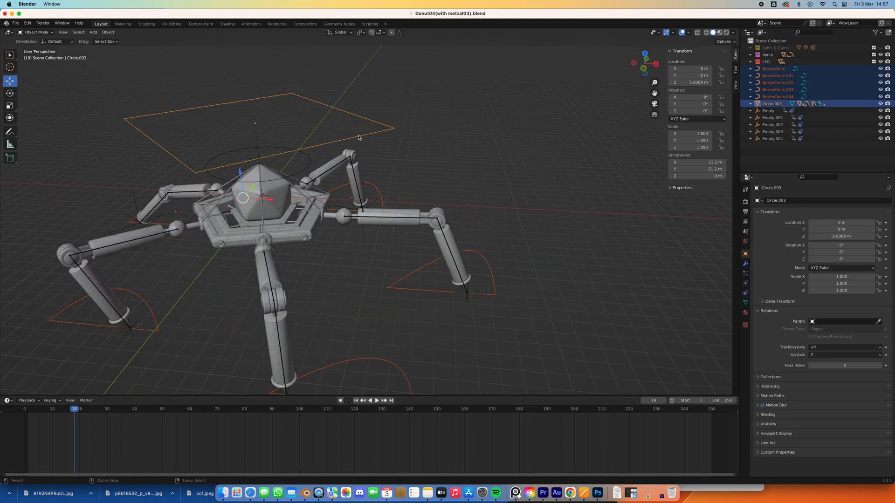
key(ctrl+p)
click(359, 136)
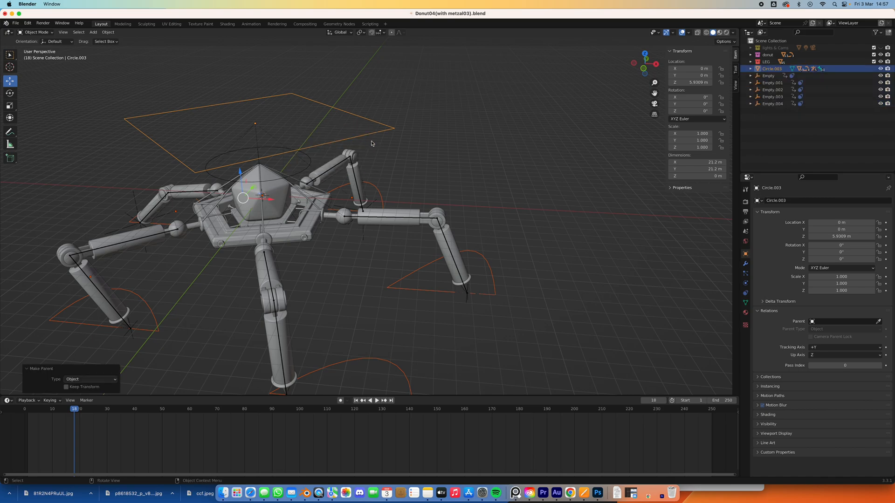
Test-move the square control about 2.37 m along X with the whole rig, and undo the move.
scroll(372, 143, down, 4)
middle_drag(364, 173, 394, 160)
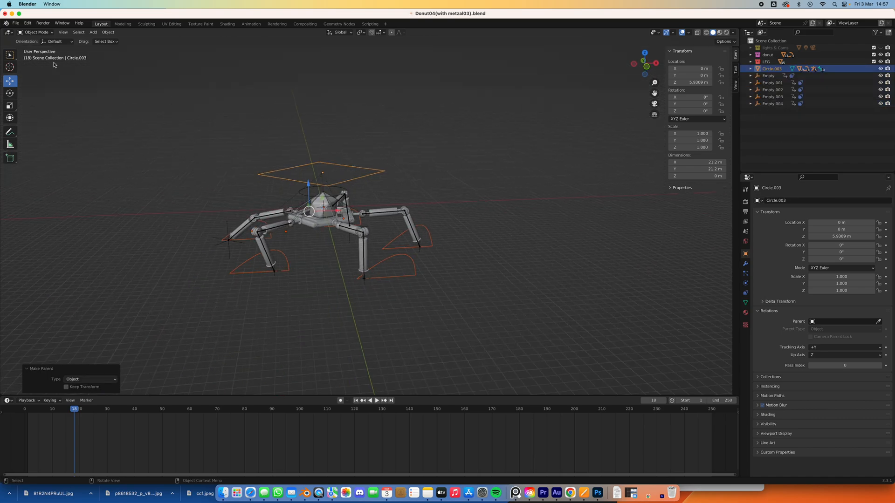
click(257, 113)
click(337, 166)
mouse_move(350, 174)
mouse_down()
mouse_move(274, 174)
mouse_move(364, 175)
mouse_up()
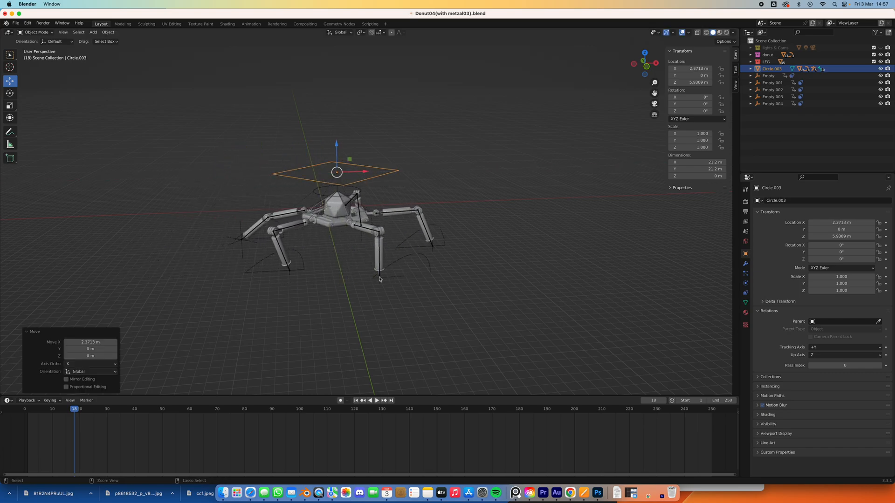
key(super+z)
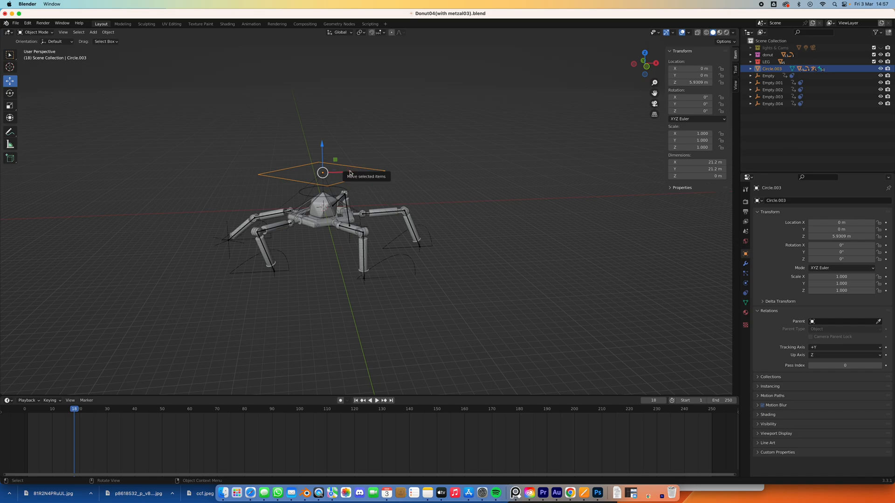
At frame 0, move the square control about 23.3 m along X and keyframe its location.
drag(80, 411, 35, 411)
key(space)
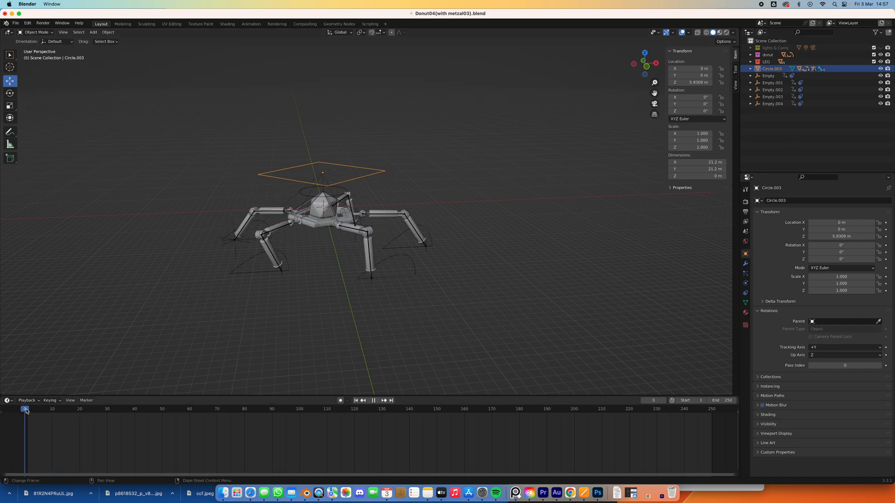
click(21, 414)
key(space)
drag(351, 175, 484, 168)
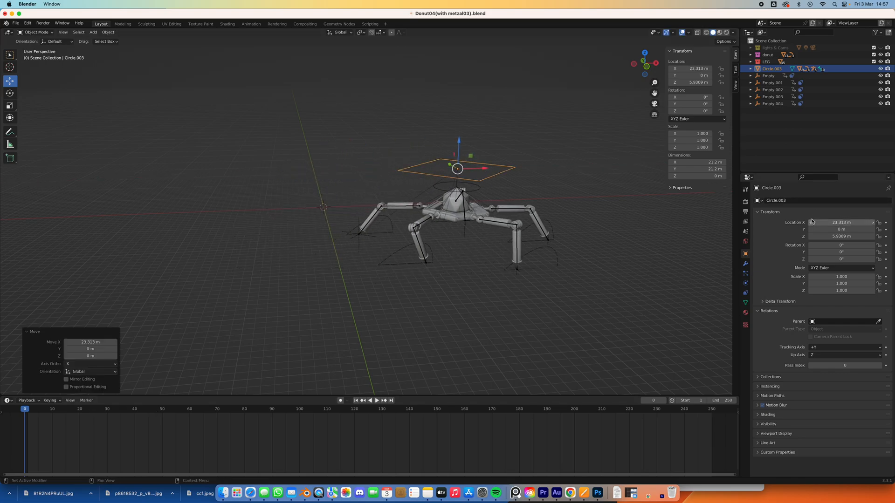
click(886, 223)
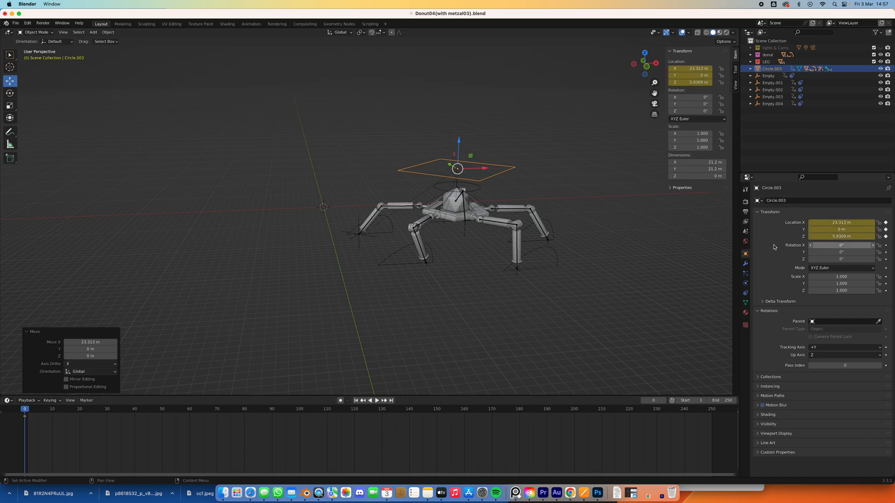
At frame 101, move the square control along X to about -11.9 m and keyframe its location.
click(301, 413)
key(g)
key(x)
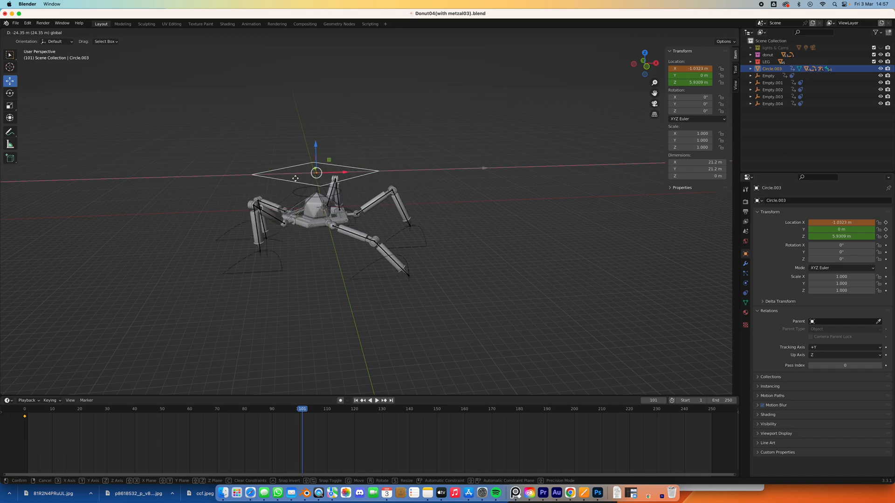
click(229, 180)
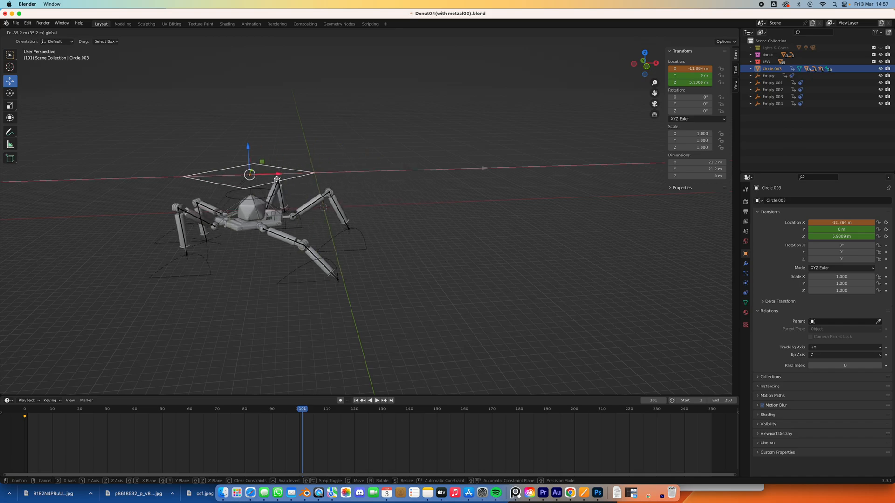
click(886, 227)
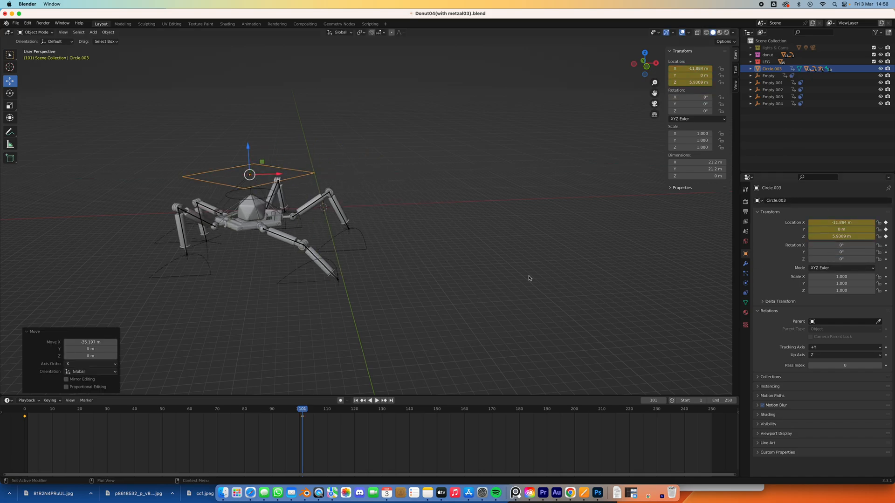
Play the animation from the start to check the spider's walk against its forward travel.
click(355, 400)
click(377, 400)
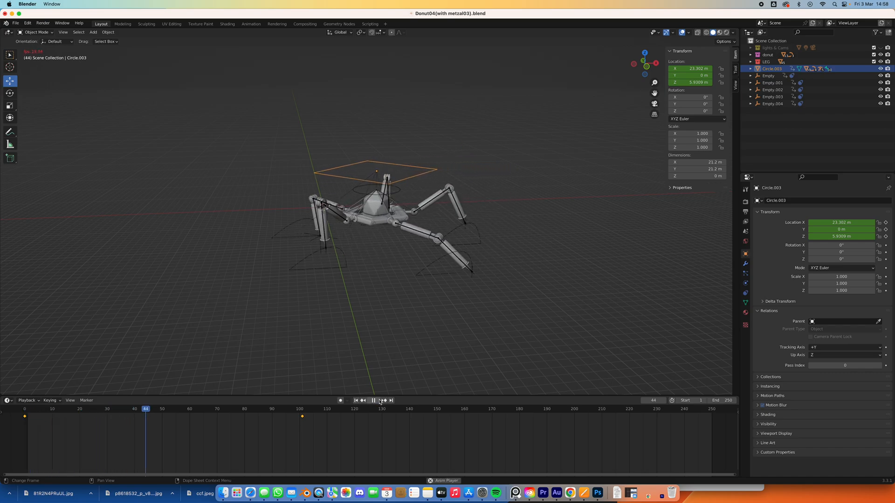
click(375, 401)
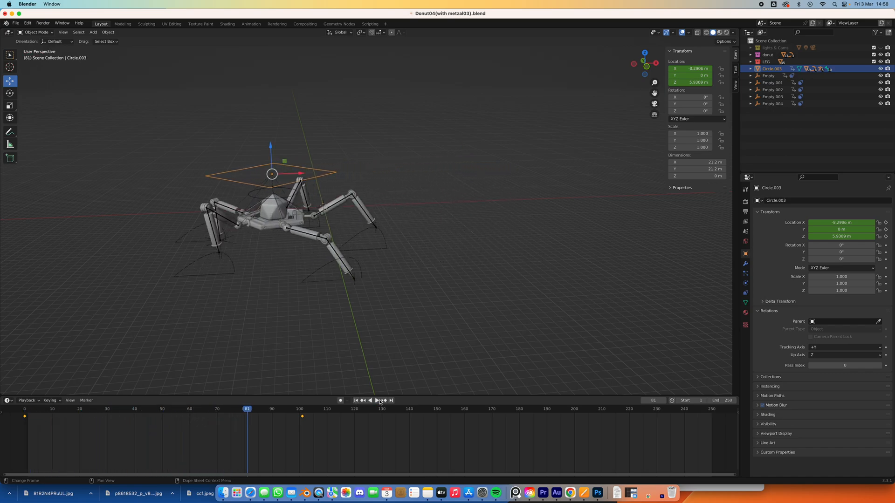
Shift the square control's two location keyframes to frames 1 and 102, and replay the walk.
drag(242, 412, 29, 417)
click(377, 401)
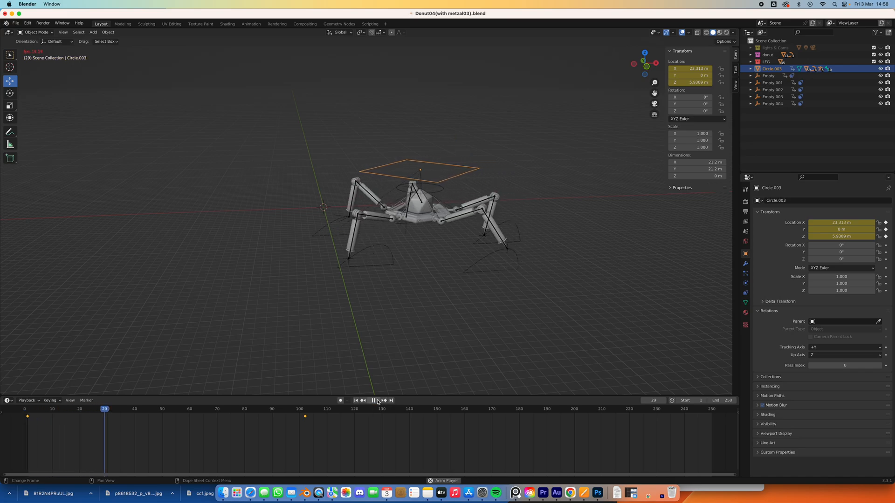
click(378, 401)
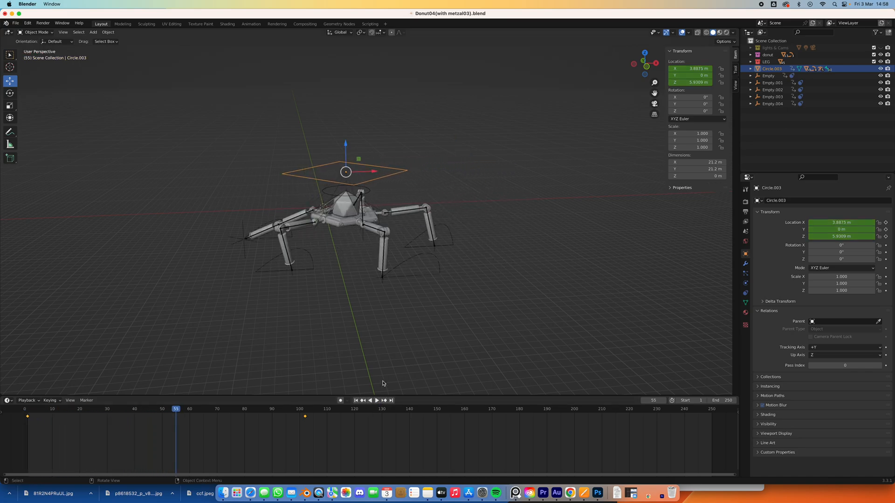
Scrub through the walk and move the square control's ending location keyframe to frame 50.
scroll(329, 267, up, 4)
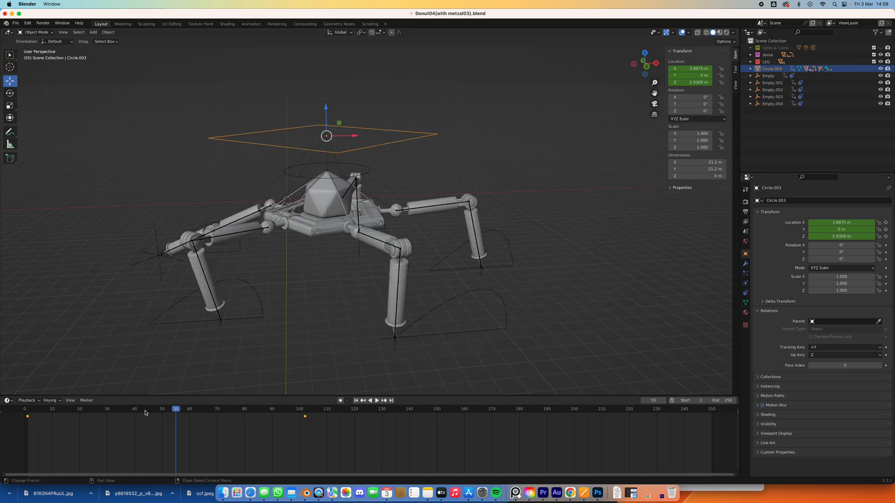
drag(171, 411, 58, 410)
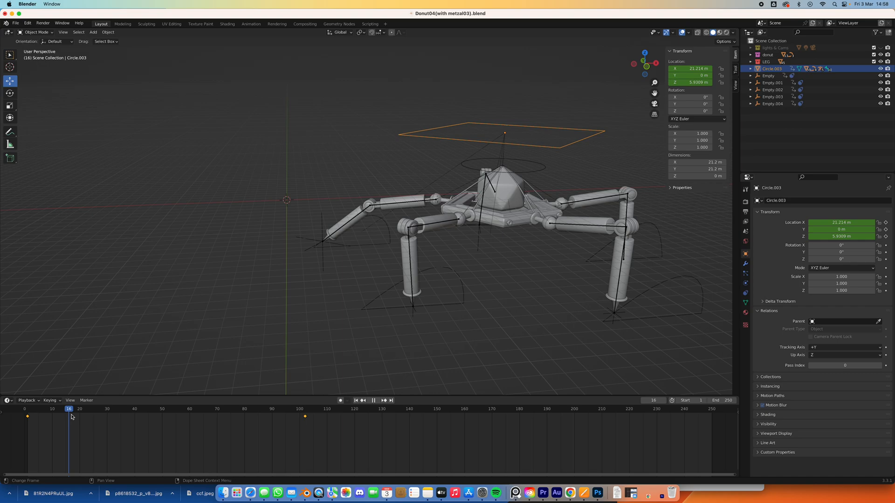
drag(147, 428, 306, 418)
key(space)
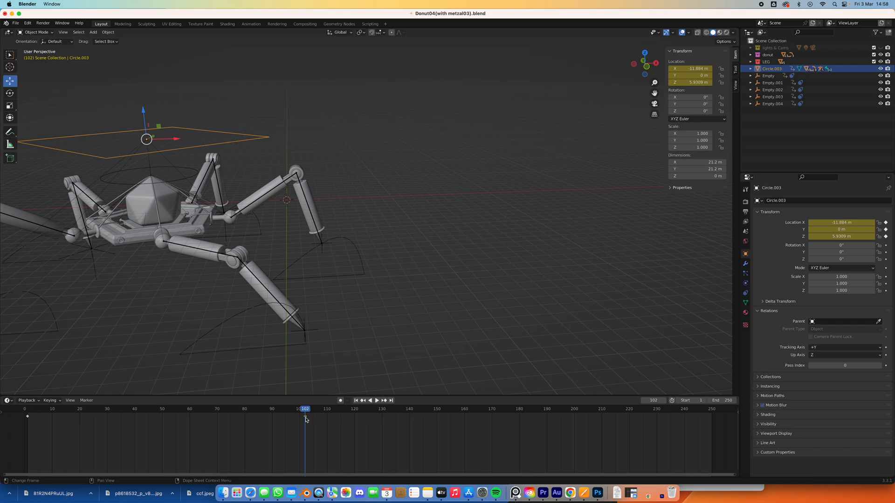
key(g)
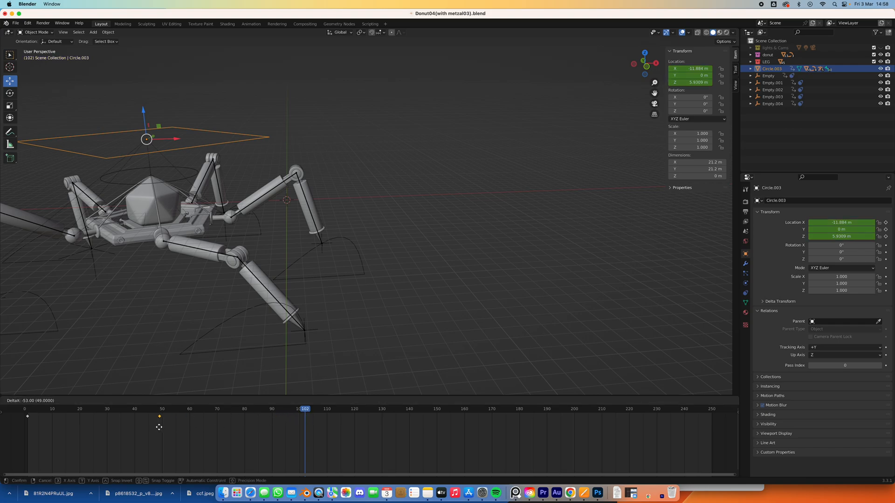
click(161, 427)
Play and scrub the retimed walk up to frame 50, checking whether the feet slide on the ground.
click(355, 400)
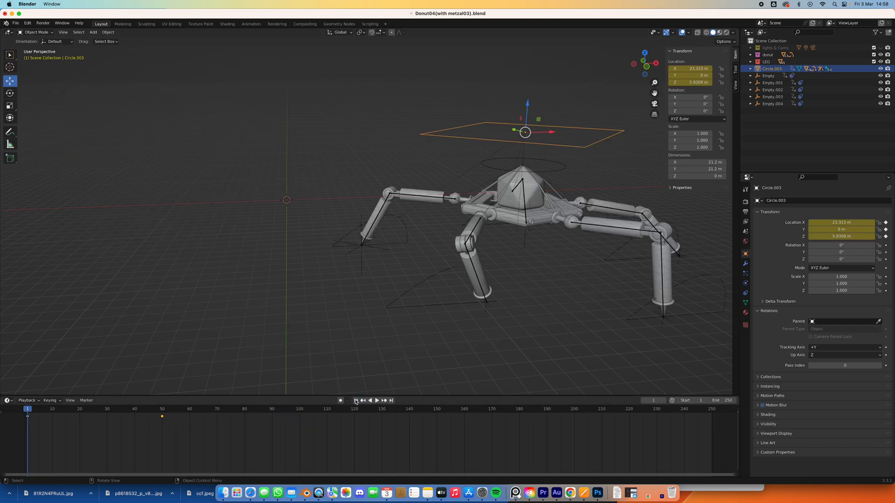
click(378, 400)
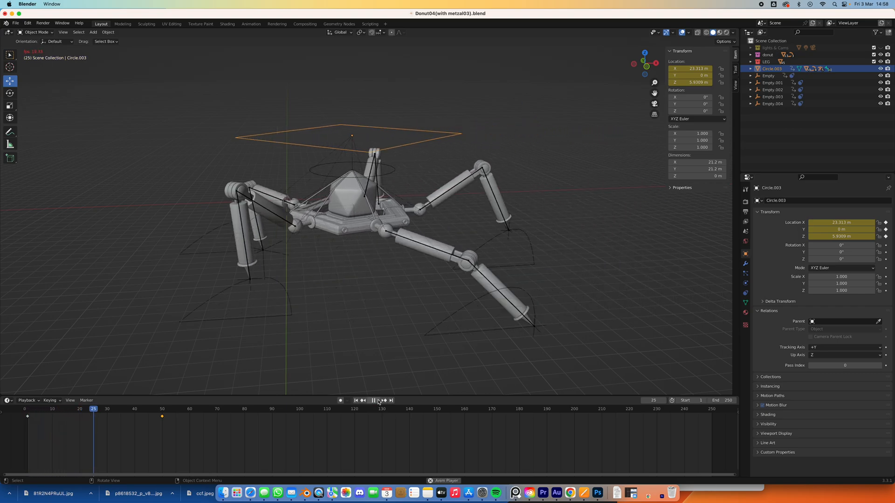
click(376, 400)
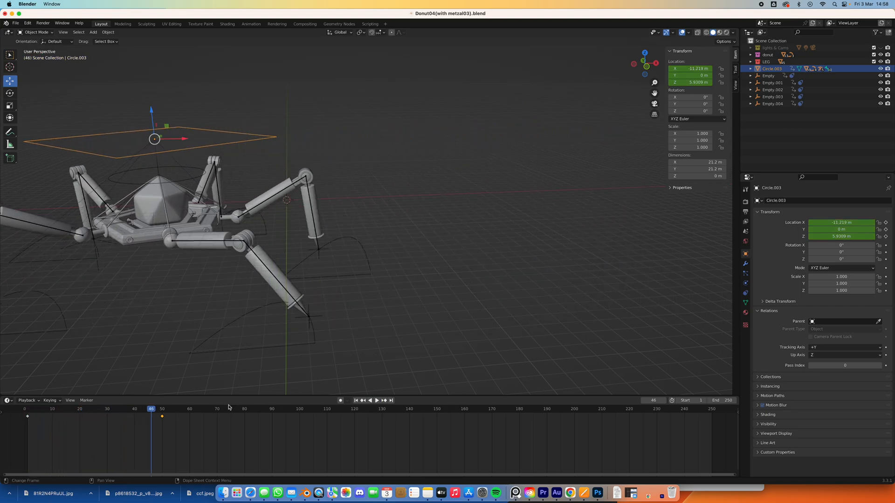
drag(155, 411, 23, 411)
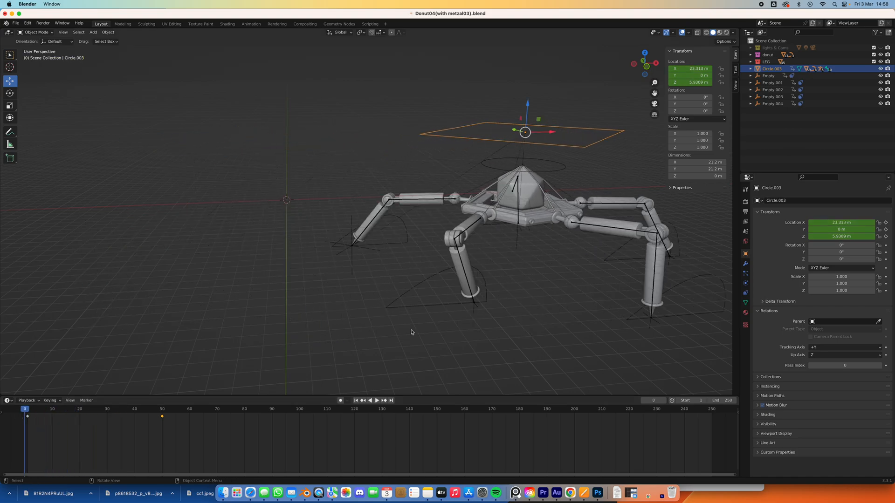
key(space)
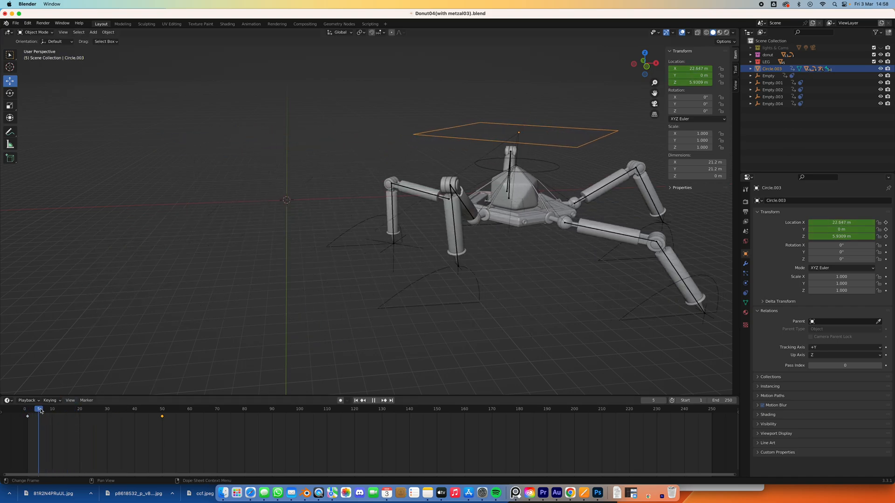
drag(77, 414, 162, 415)
Move the square control's ending location keyframe to frame 55 and play the walk again.
key(g)
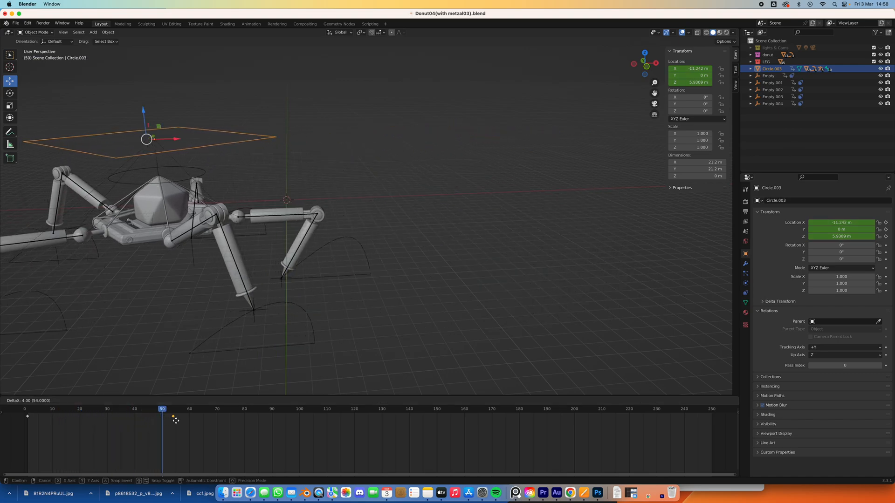
click(177, 420)
drag(163, 410, 31, 416)
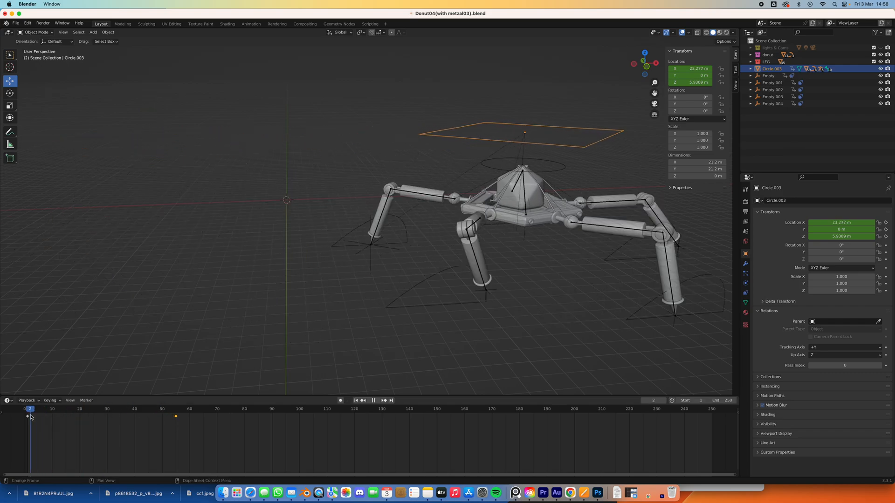
click(376, 401)
click(376, 401)
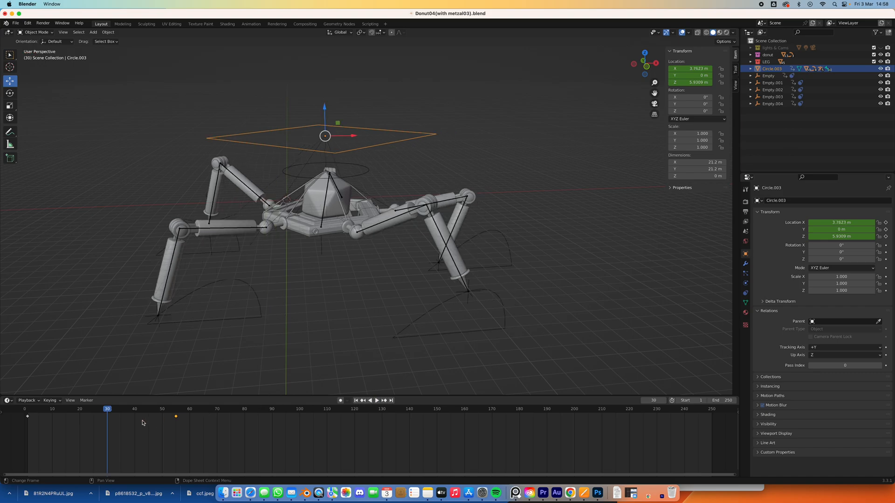
Move the square control's ending location keyframe to frame 45 and replay the walk from frame 1.
drag(174, 418, 146, 419)
click(376, 401)
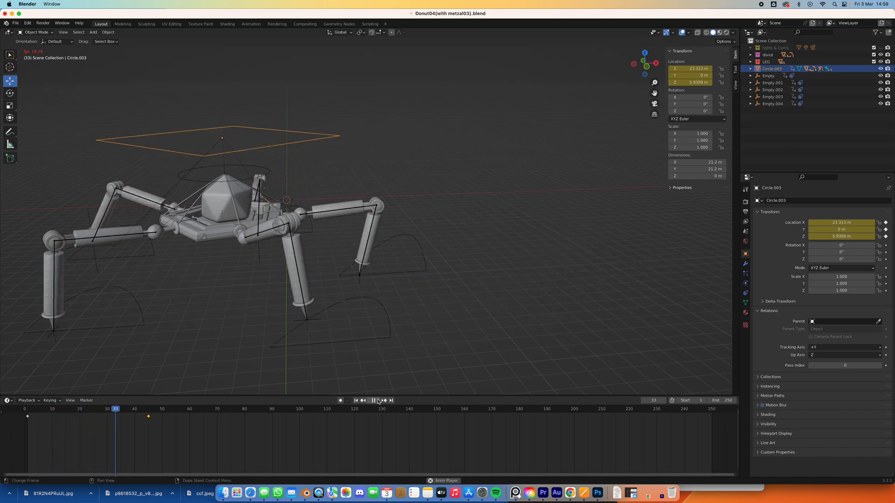
click(377, 401)
drag(165, 411, 27, 411)
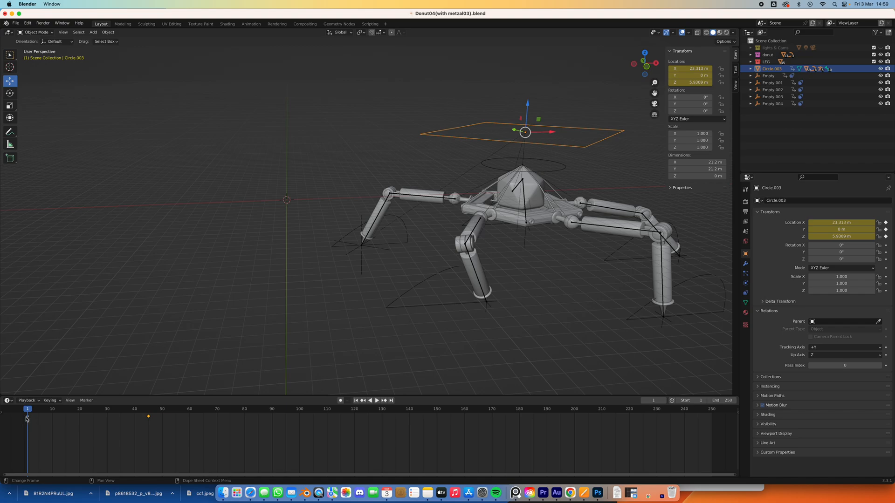
click(377, 401)
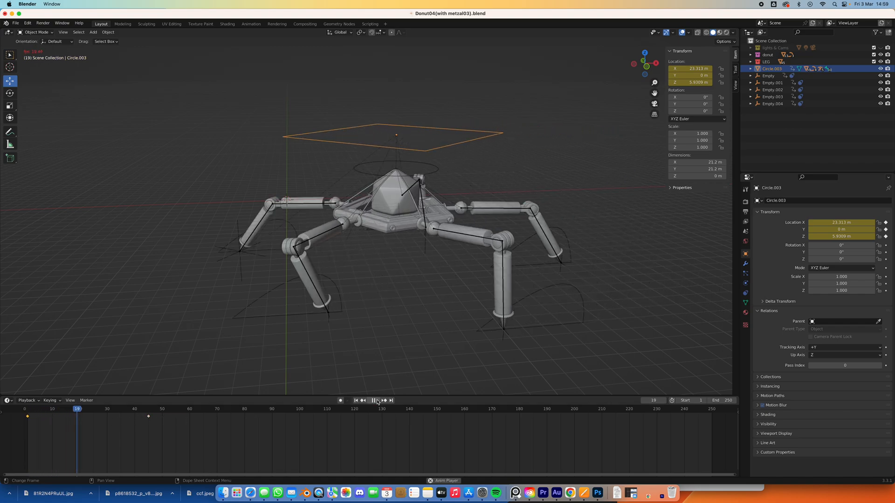
Play and scrub the walk from frame 1 to frame 45, checking the feet against the ground.
click(377, 401)
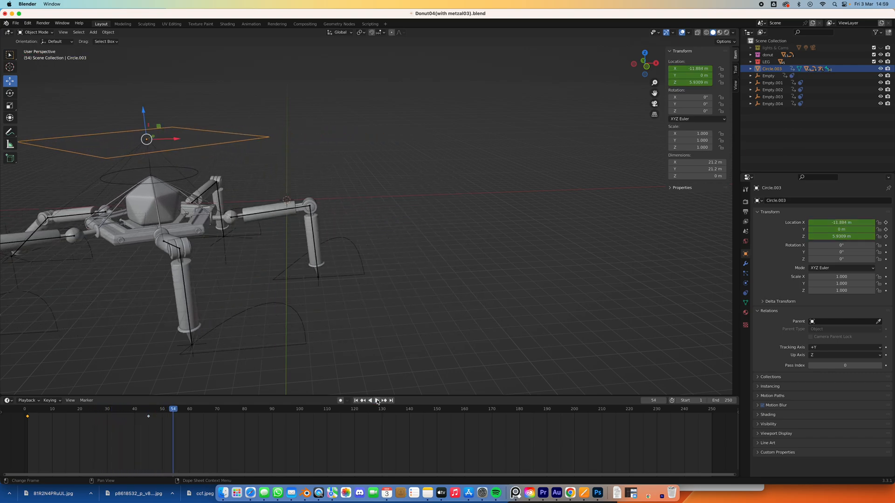
drag(168, 410, 24, 411)
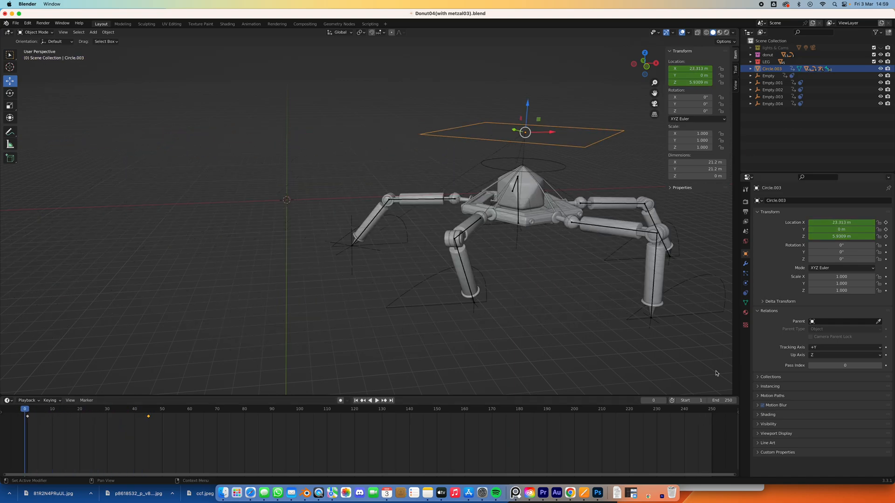
click(27, 411)
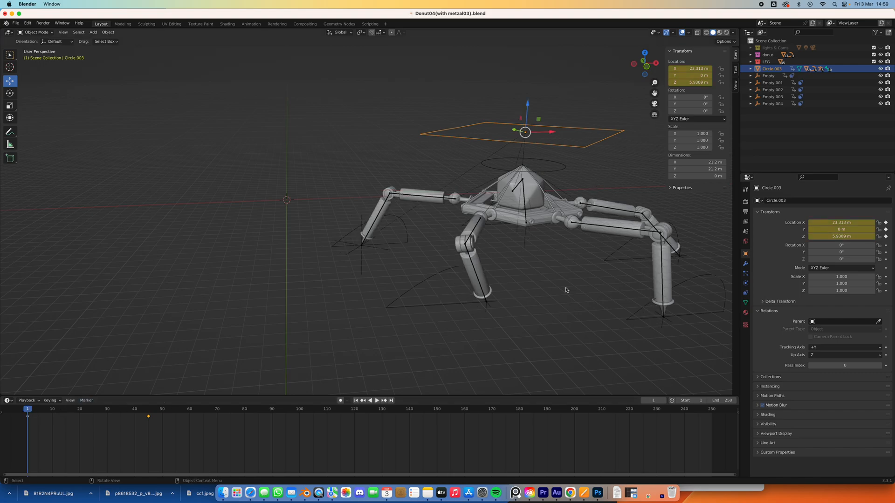
click(376, 400)
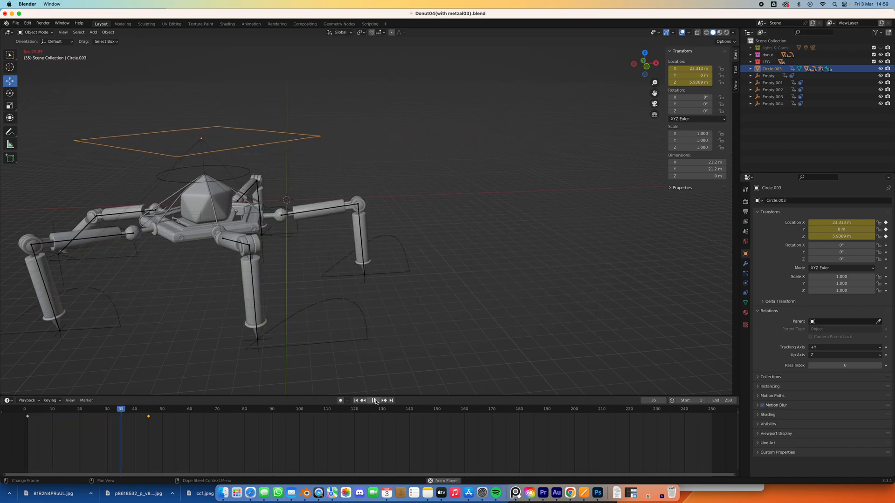
click(376, 401)
drag(151, 411, 148, 410)
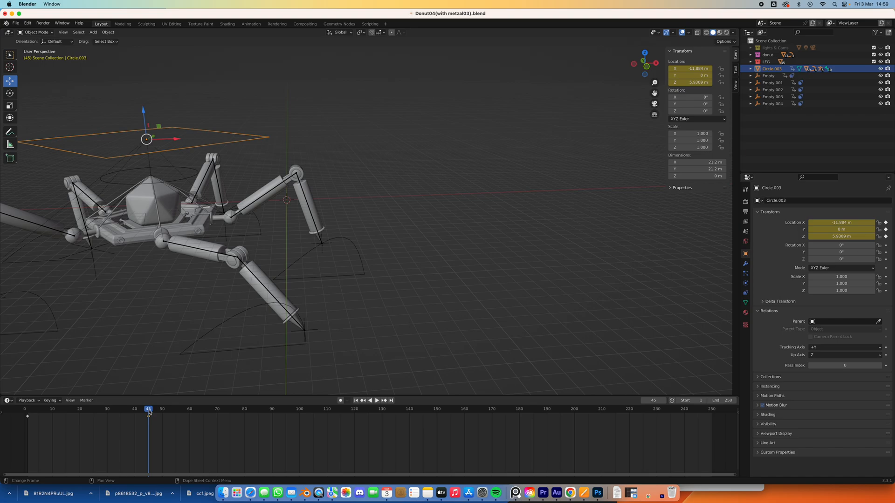
click(356, 401)
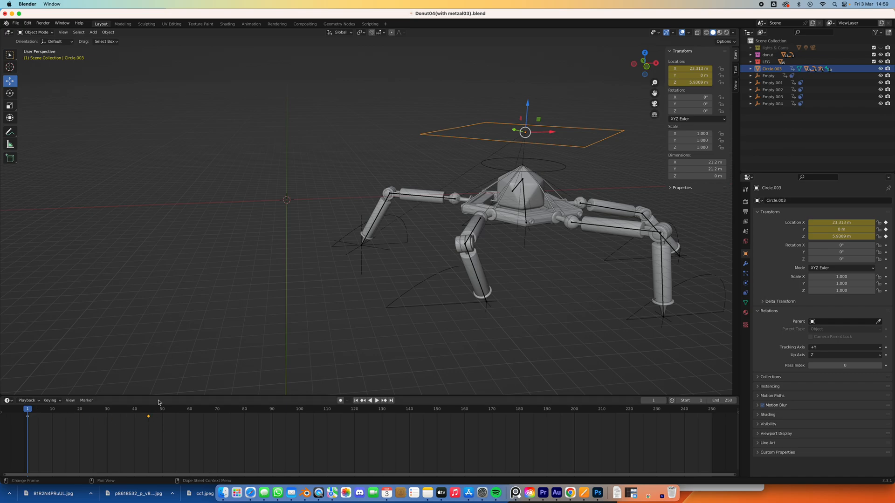
Switch the timeline area to the Graph Editor and enlarge it to show the square control's location curves.
middle_drag(431, 219, 353, 284)
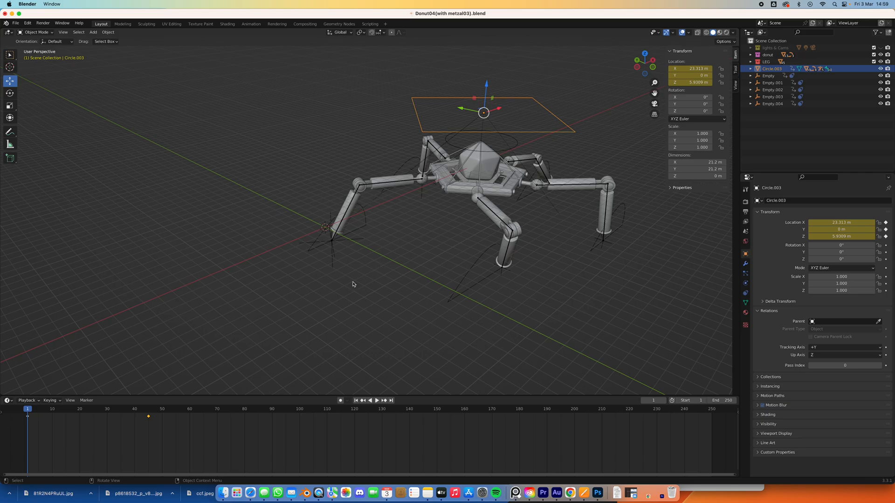
click(9, 401)
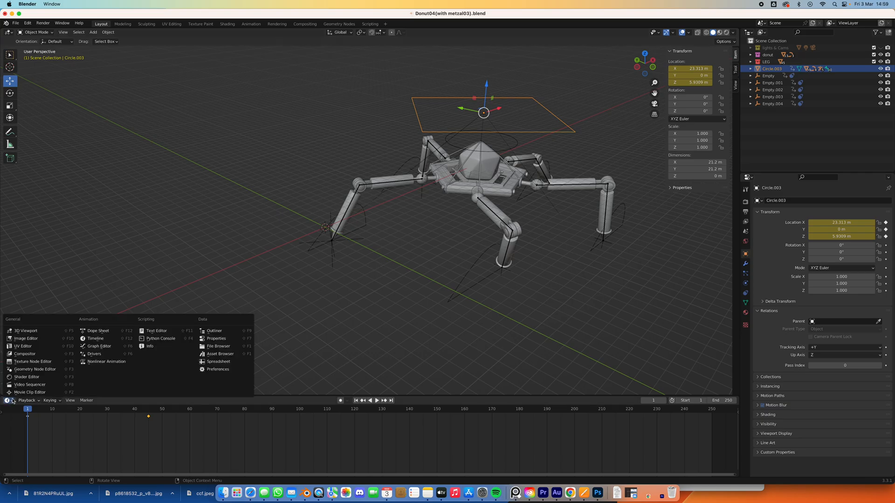
click(99, 346)
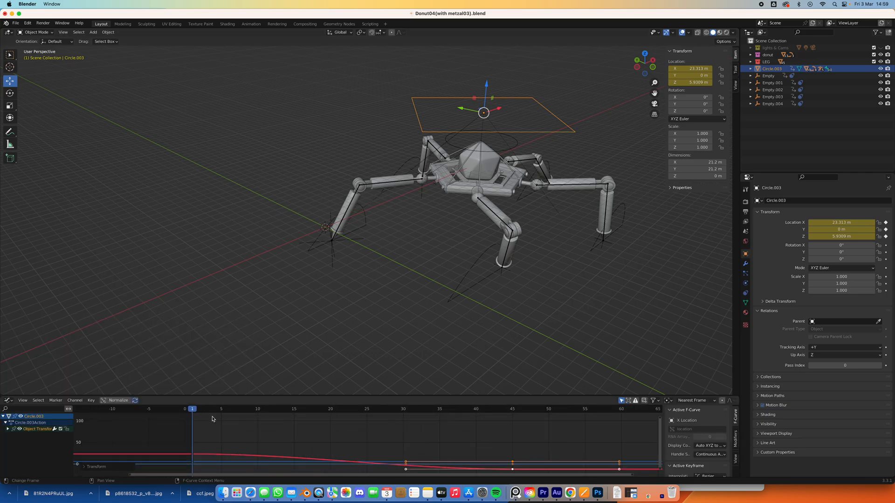
drag(200, 396, 242, 249)
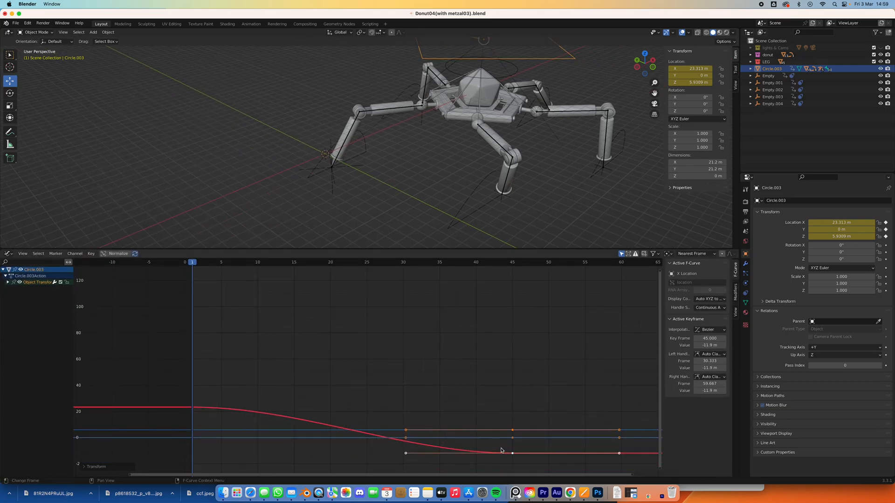
Set the interpolation mode of the square control's X location keyframe at frame 1 to Linear.
click(191, 409)
right_click(192, 409)
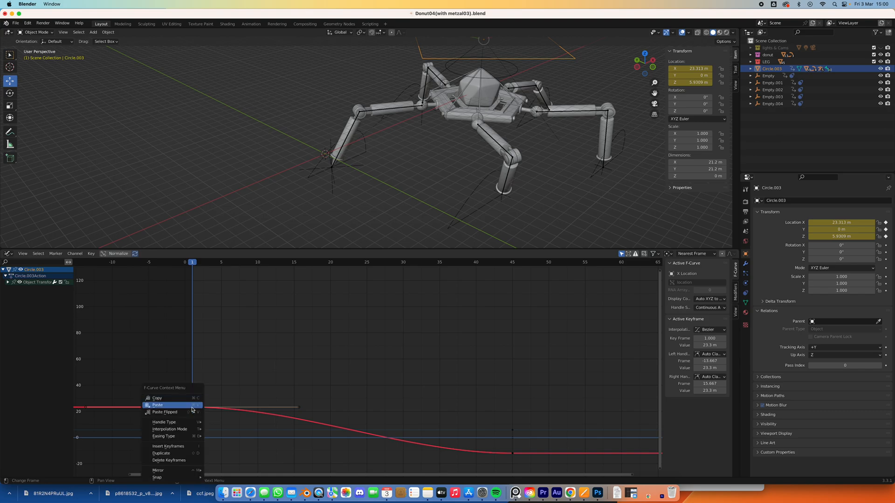
mouse_move(191, 437)
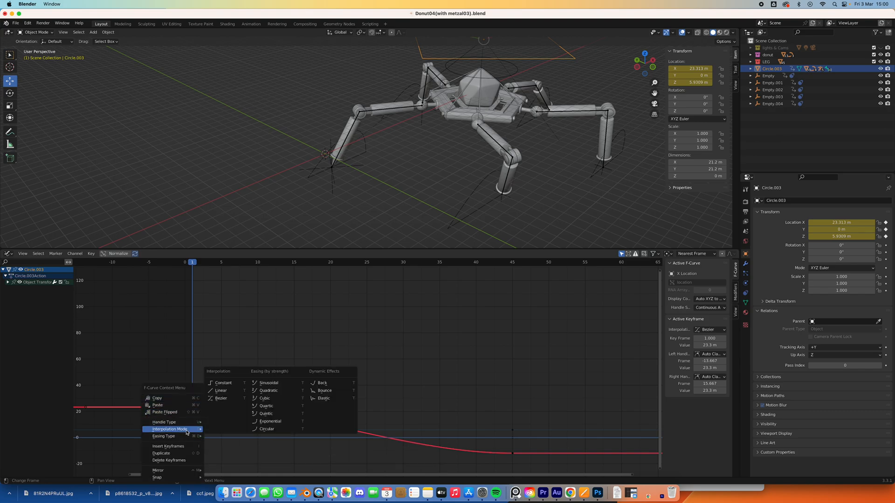
click(226, 390)
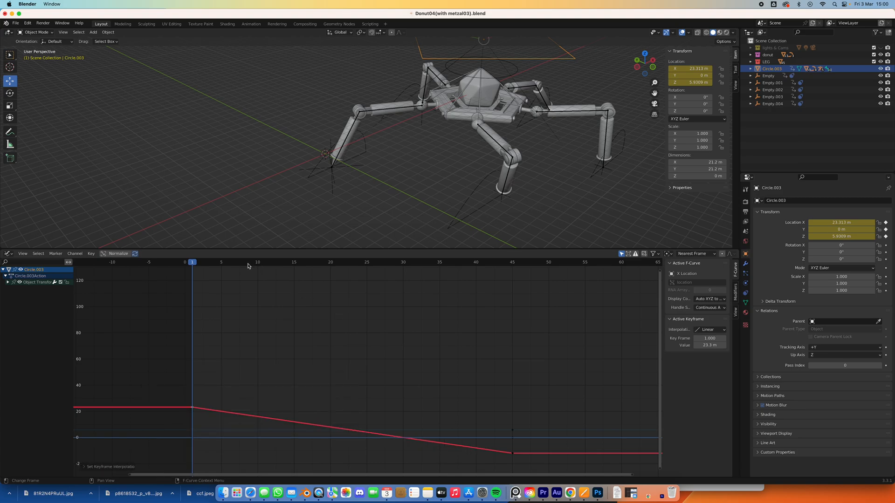
Switch the Graph Editor area back to the Timeline and play the walk from frame 1.
click(8, 253)
click(6, 254)
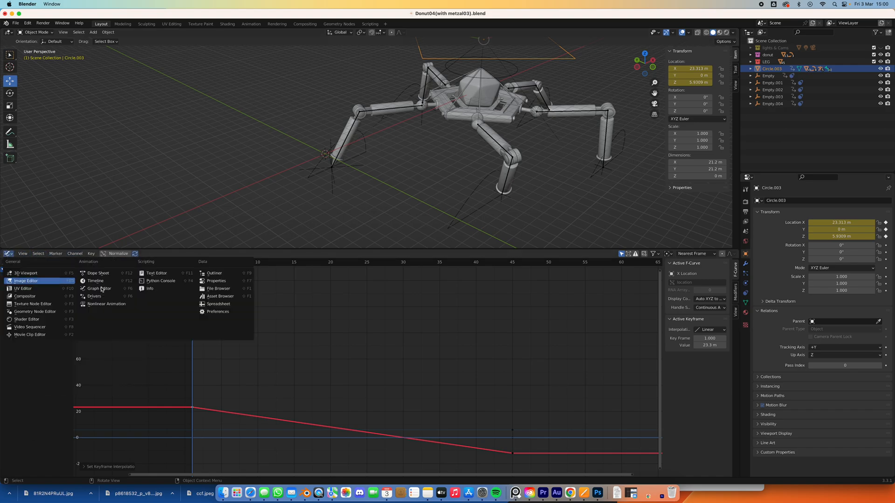
click(106, 284)
click(376, 254)
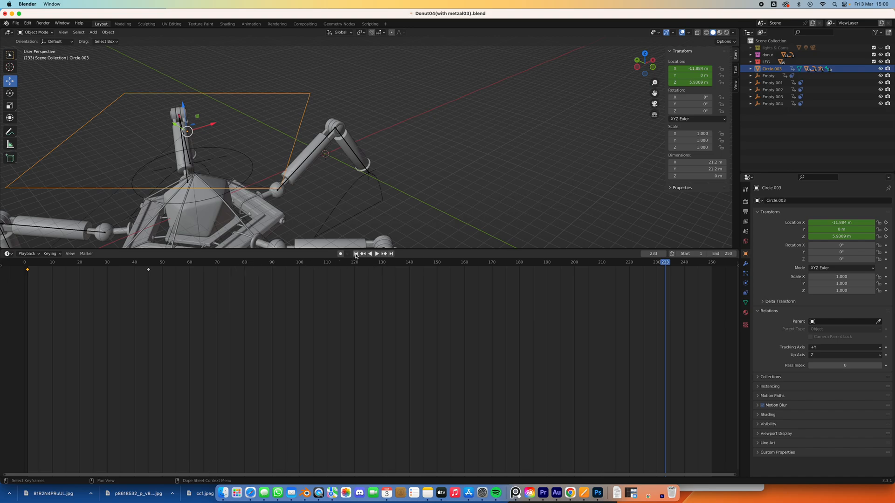
click(356, 254)
click(376, 254)
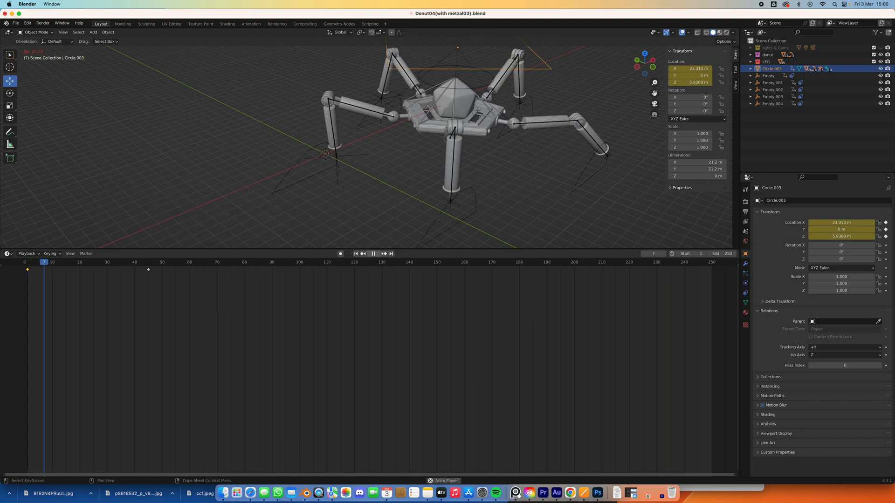
click(376, 254)
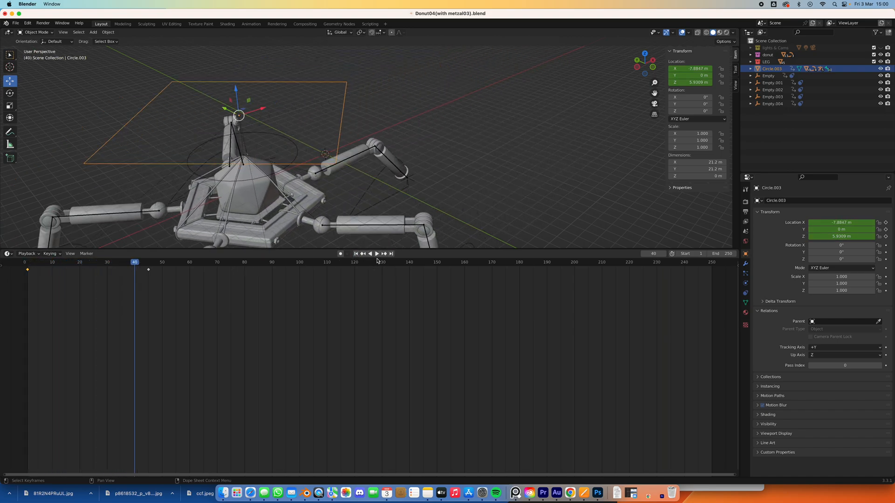
Shrink the timeline area to enlarge the 3D view and replay the walk from frame 1.
drag(386, 251, 386, 252)
drag(389, 351, 351, 401)
click(355, 406)
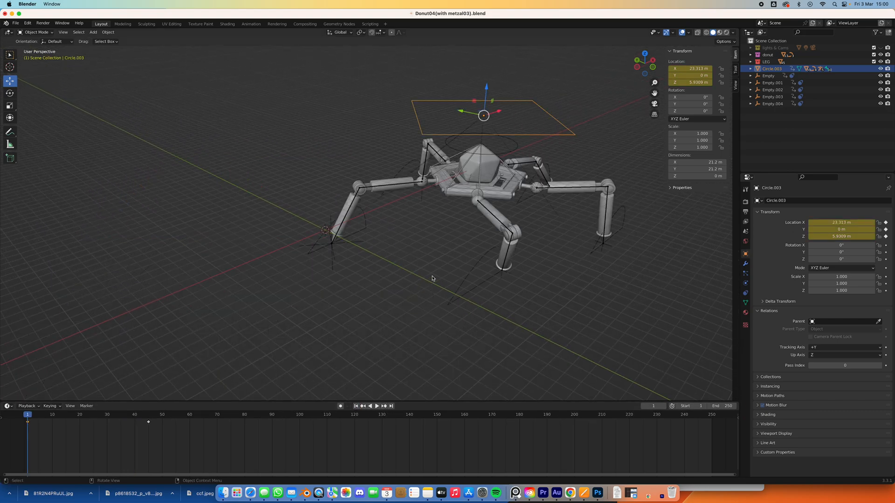
middle_drag(432, 278, 421, 270)
click(378, 406)
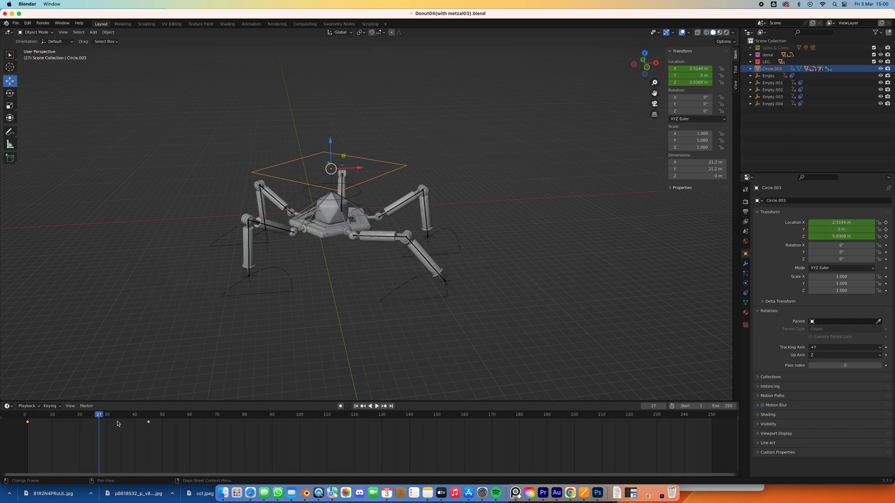
Return to frame 1, move the square control's ending location keyframe to frame 55 and play the walk.
drag(100, 419, 28, 419)
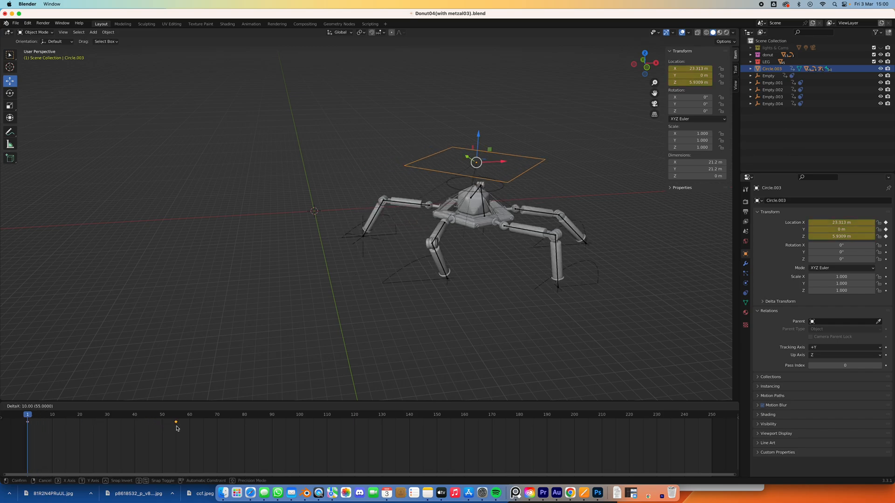
click(177, 428)
click(377, 406)
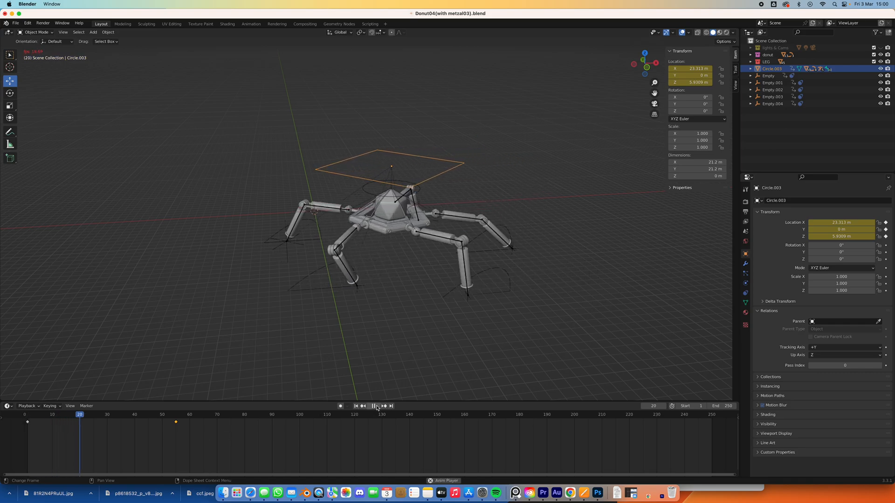
Move the square control's ending location keyframe to frame 50 and replay the walk from frame 1.
drag(176, 423, 162, 423)
click(355, 407)
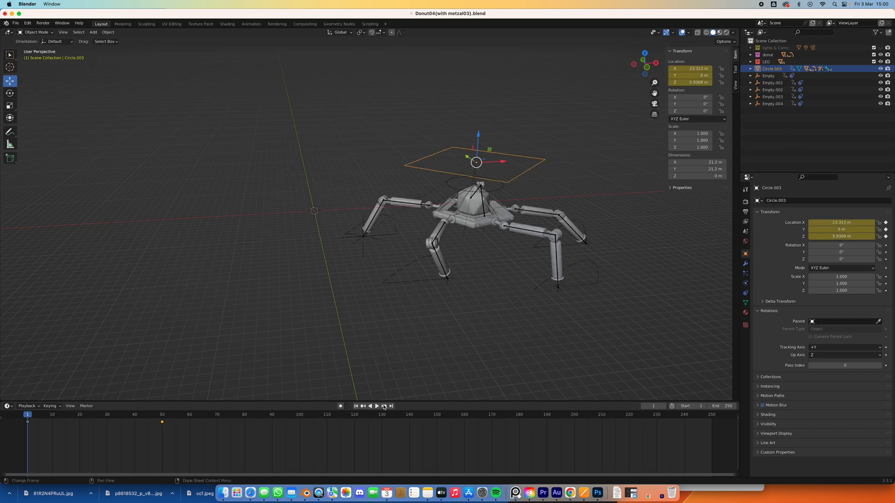
click(372, 407)
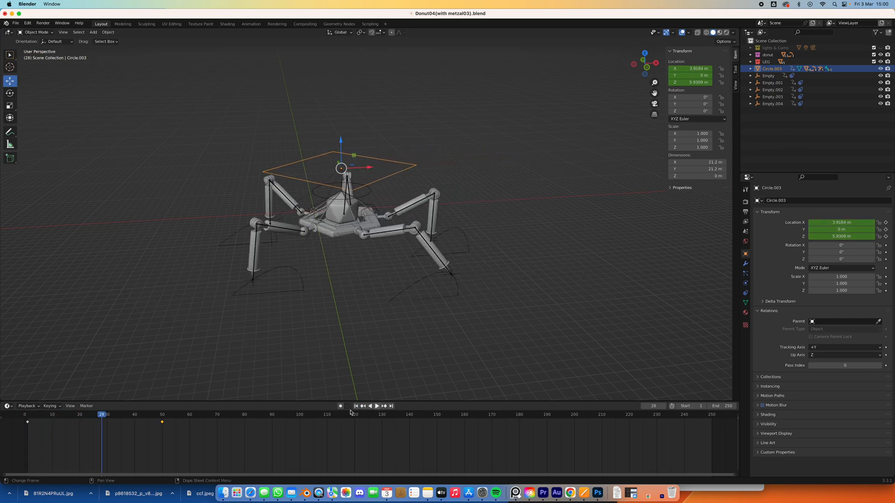
Move the square control's ending location keyframe to frame 49 and replay the walk from frame 1.
drag(163, 423, 169, 431)
click(357, 407)
click(376, 407)
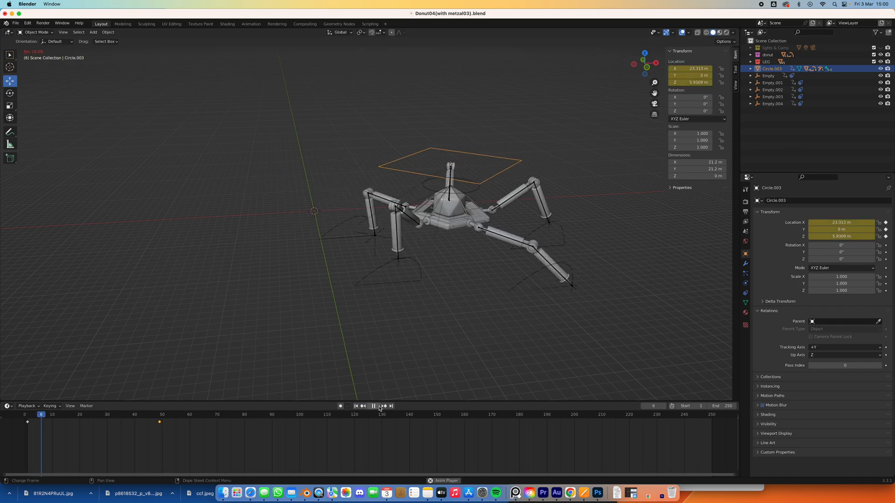
click(377, 406)
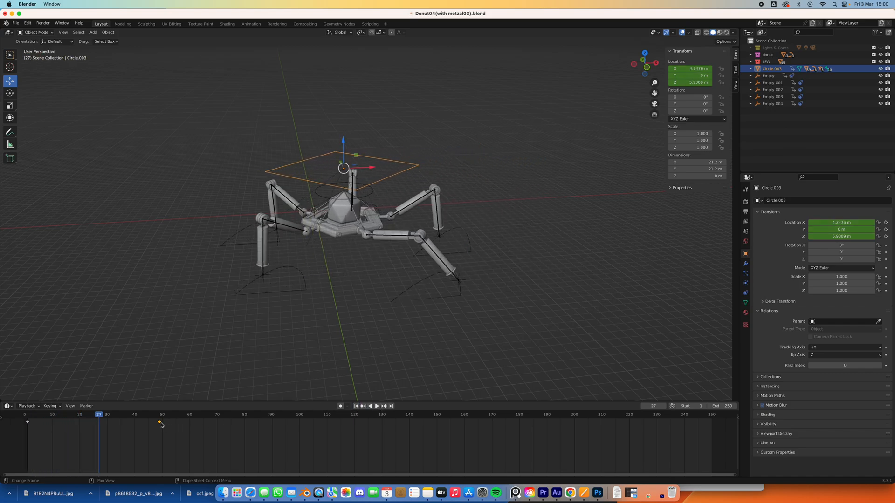
Move the square control's ending location keyframe to frame 48 and replay the walk from frame 1.
drag(158, 423, 156, 422)
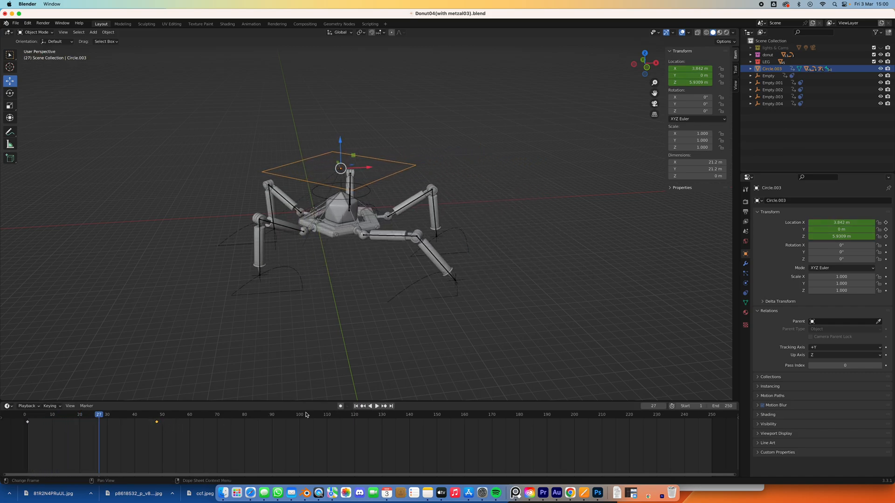
click(356, 406)
click(377, 407)
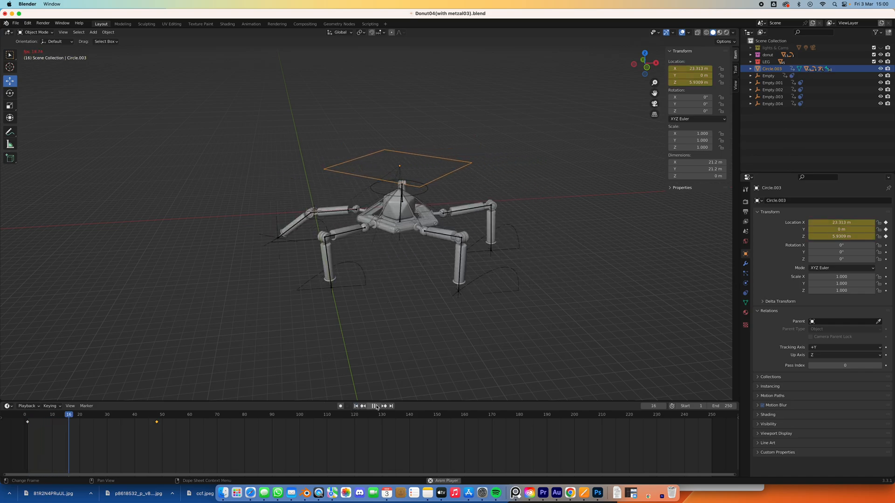
key(space)
Move the square control's ending location keyframe to frame 51 and replay the walk from frame 1.
drag(158, 423, 164, 423)
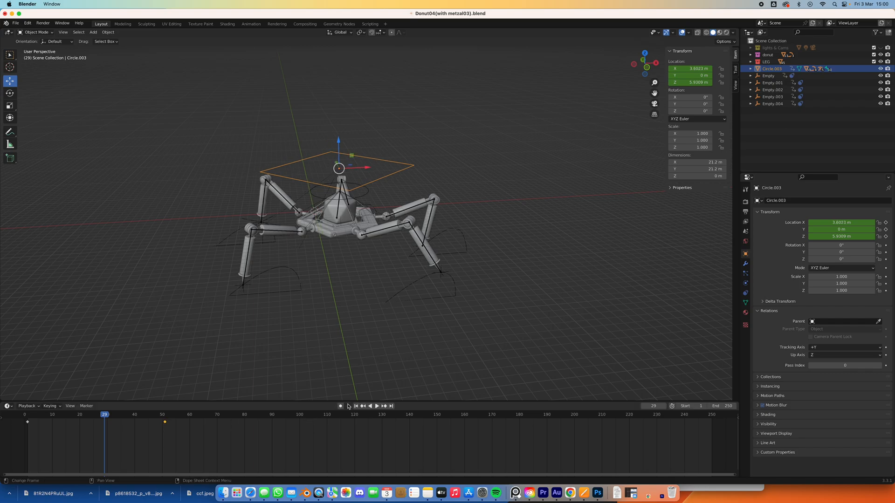
click(357, 406)
click(377, 407)
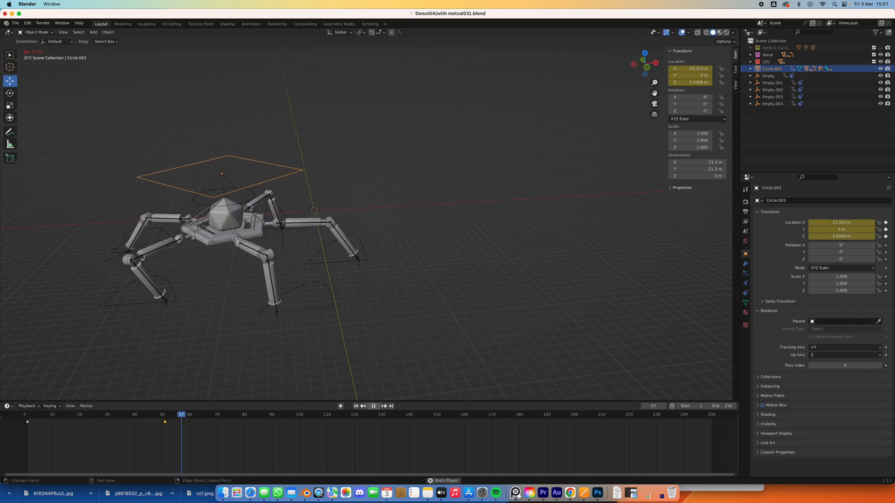
click(377, 406)
click(184, 419)
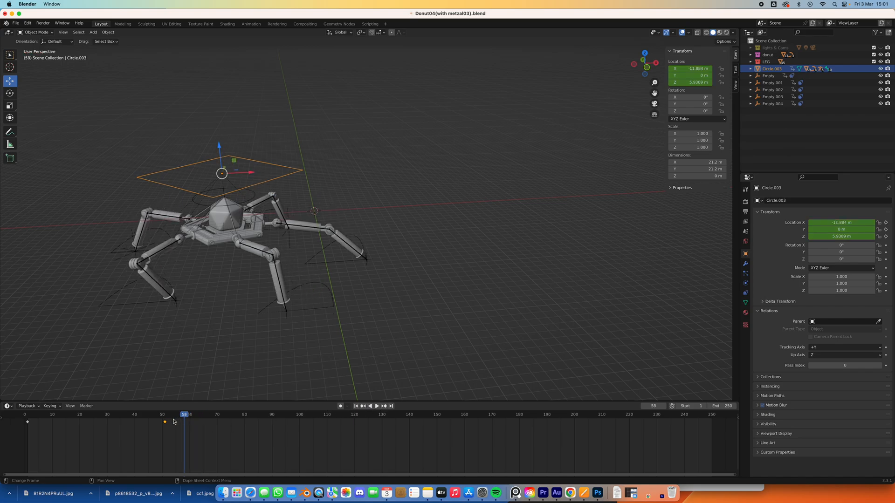
Move the square control's ending location keyframe to frame 52 and replay the walk from frame 1.
drag(166, 424, 168, 423)
click(356, 406)
click(377, 406)
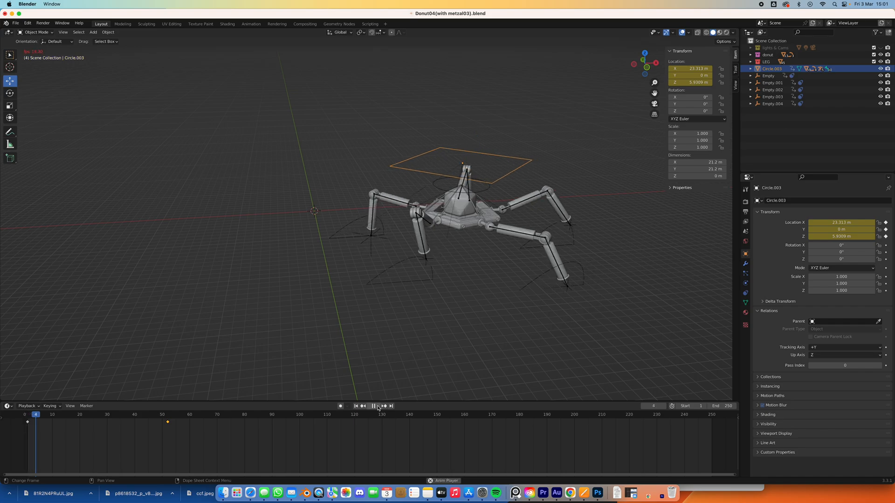
key(space)
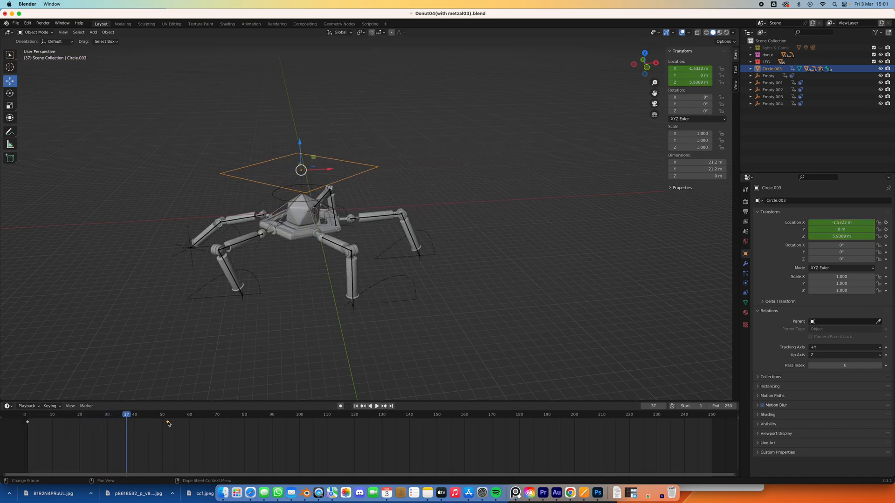
Move the square control's ending location keyframe to frame 53 and replay the walk from frame 1.
drag(168, 424, 170, 423)
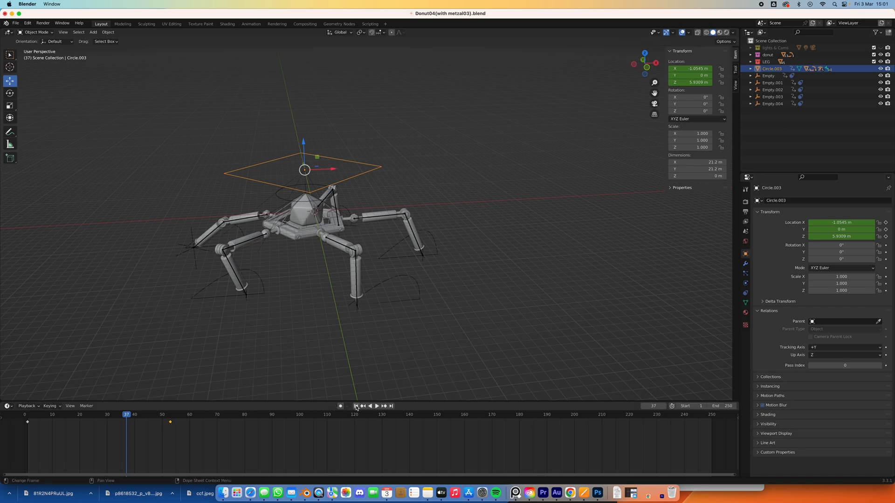
click(356, 405)
click(377, 406)
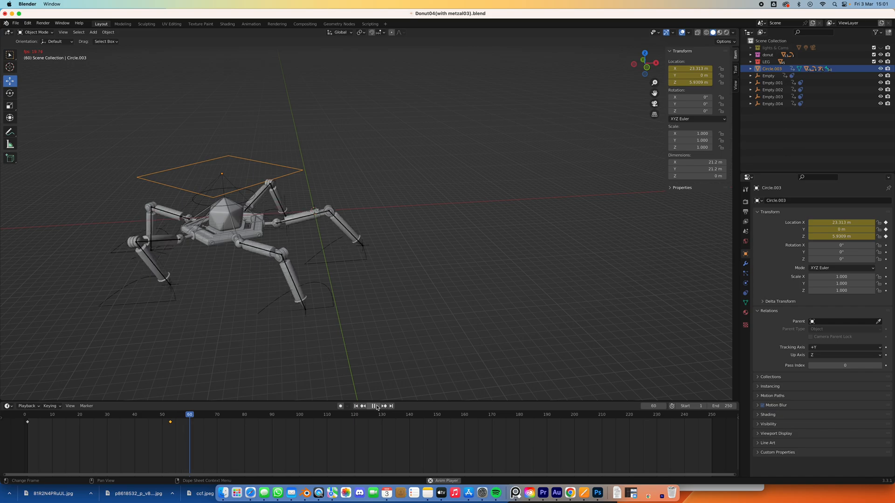
click(373, 406)
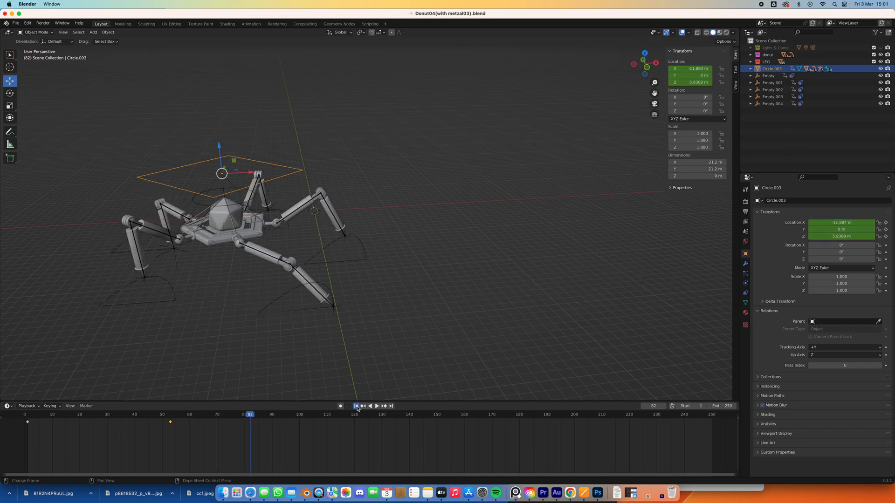
Replay the walk from frame 1 repeatedly to examine how the forward travel matches the leg cycle, ending with playback stopped.
click(356, 406)
click(377, 405)
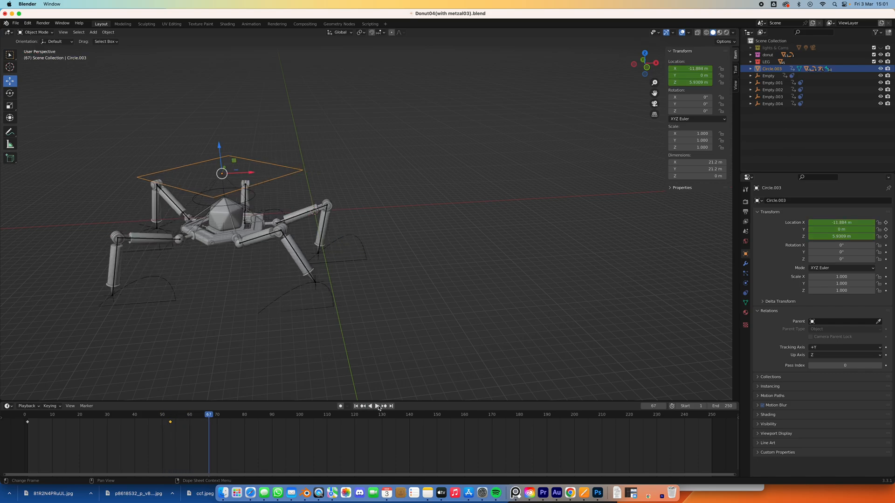
click(357, 407)
click(378, 406)
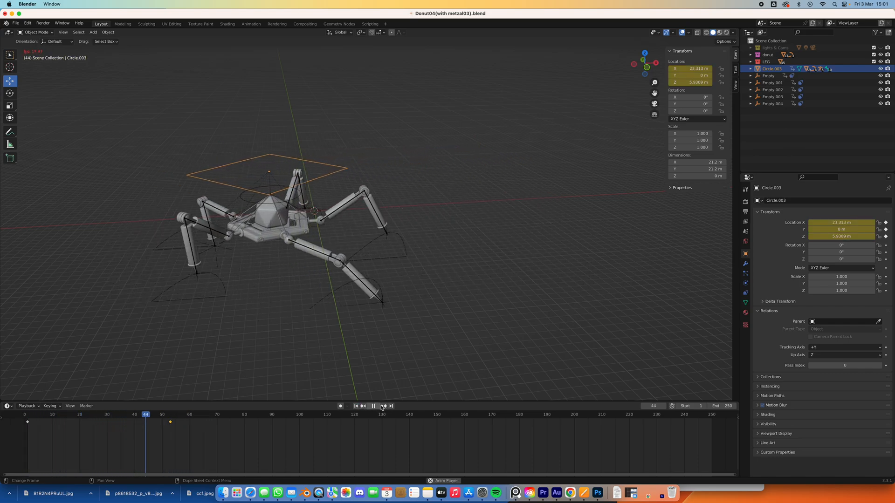
click(383, 407)
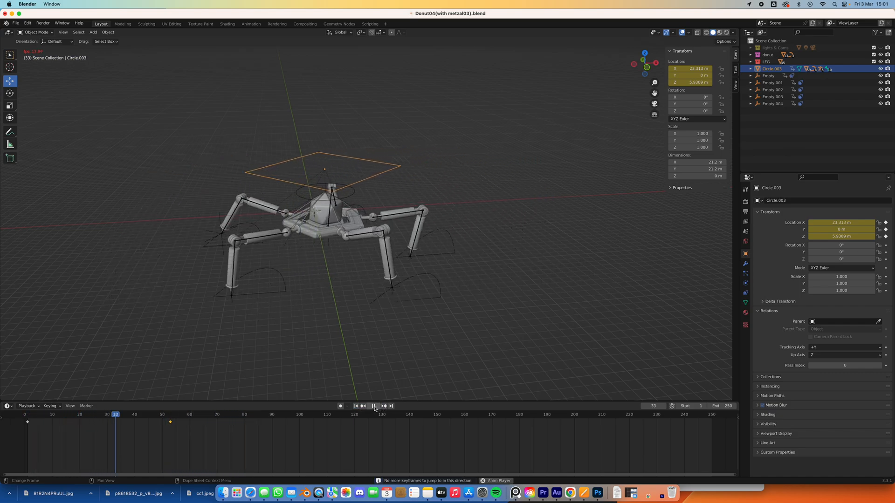
click(375, 407)
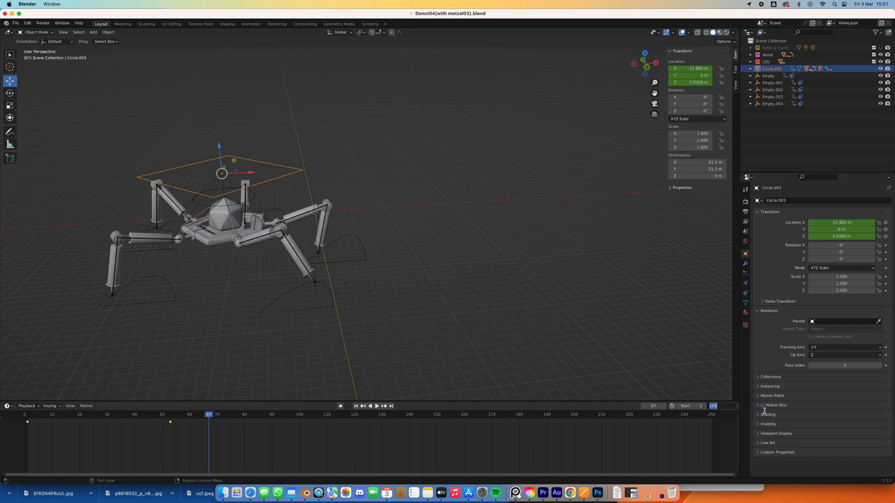
Set the animation's end frame to 50 and play the walk in a loop from frame 1.
key(Return)
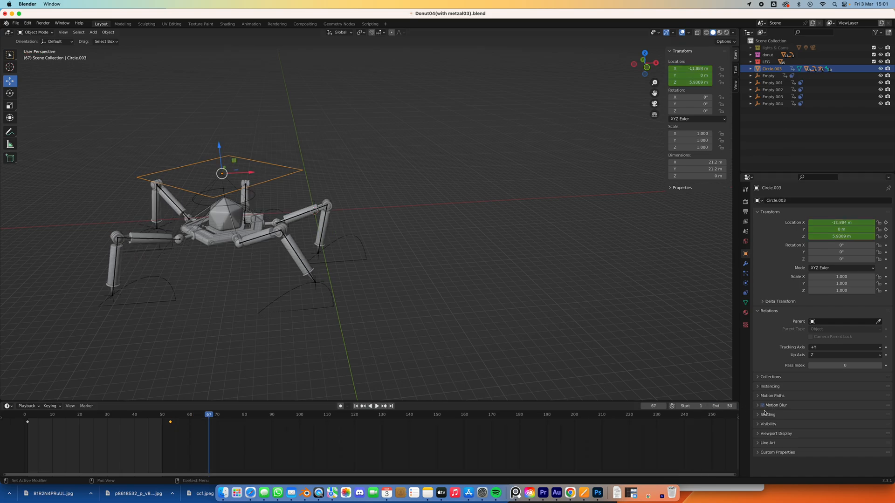
click(356, 406)
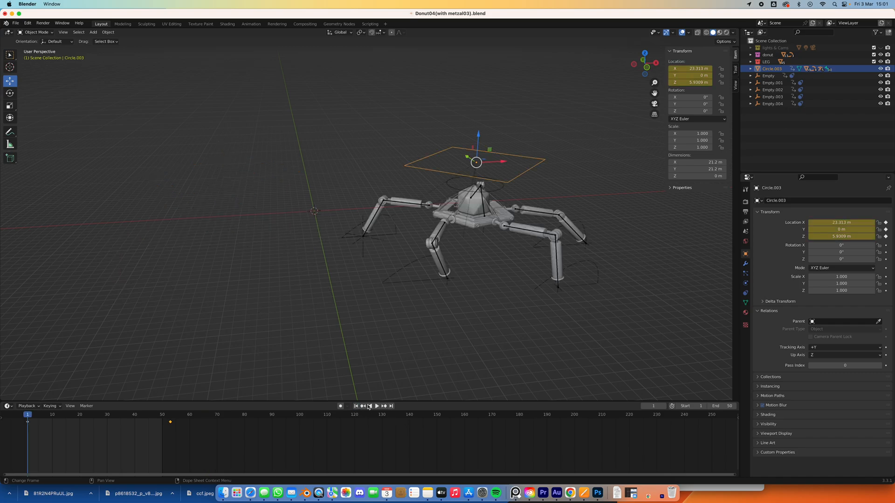
click(378, 406)
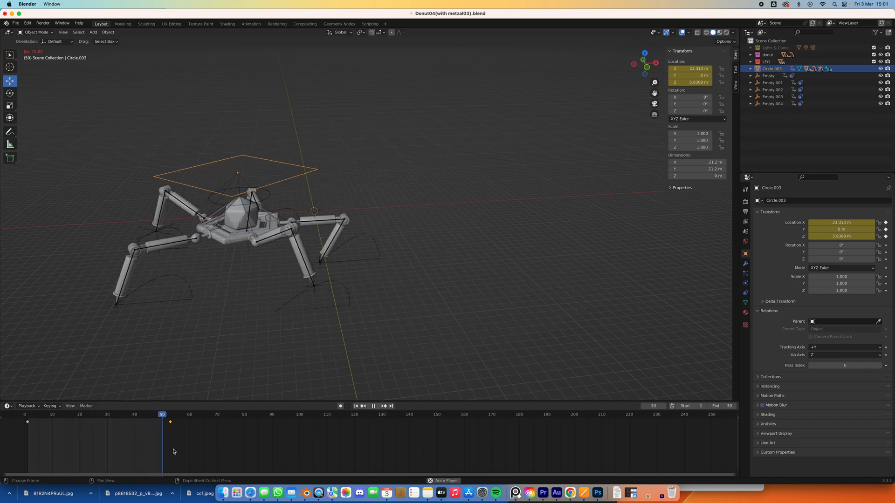
Move the square control's ending location keyframe to frame 44 while the shortened walk loops.
drag(170, 424, 157, 424)
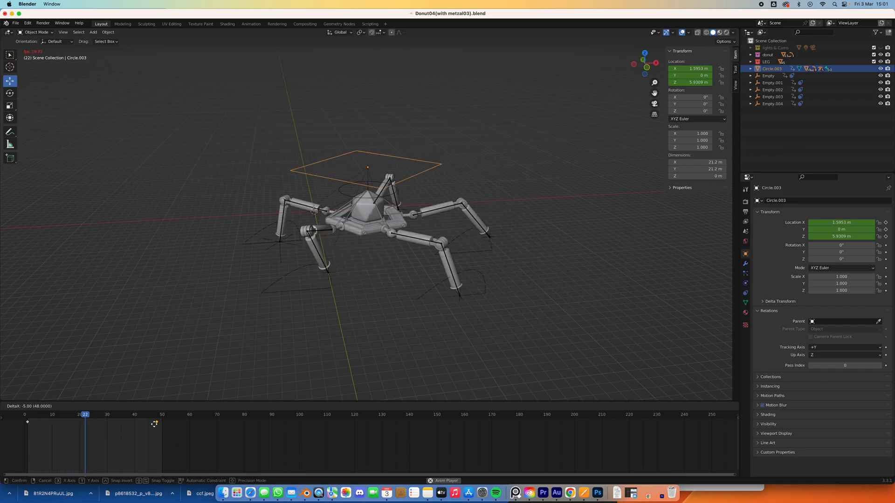
drag(153, 425, 143, 427)
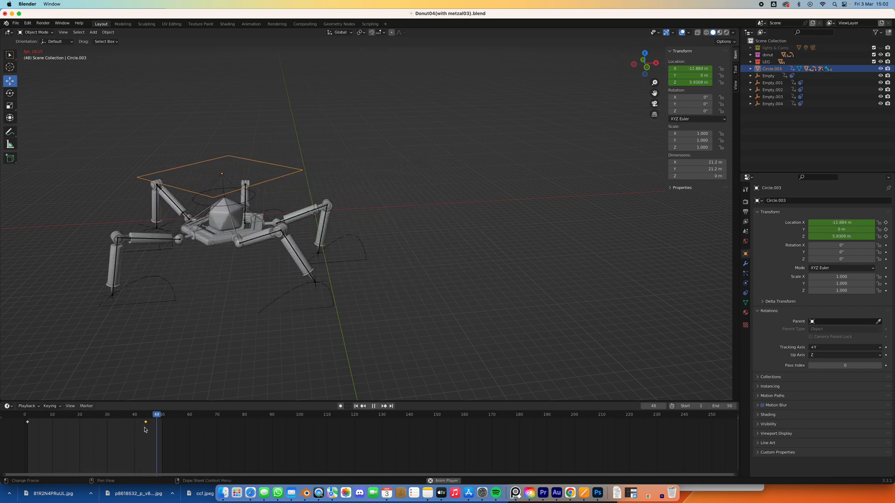